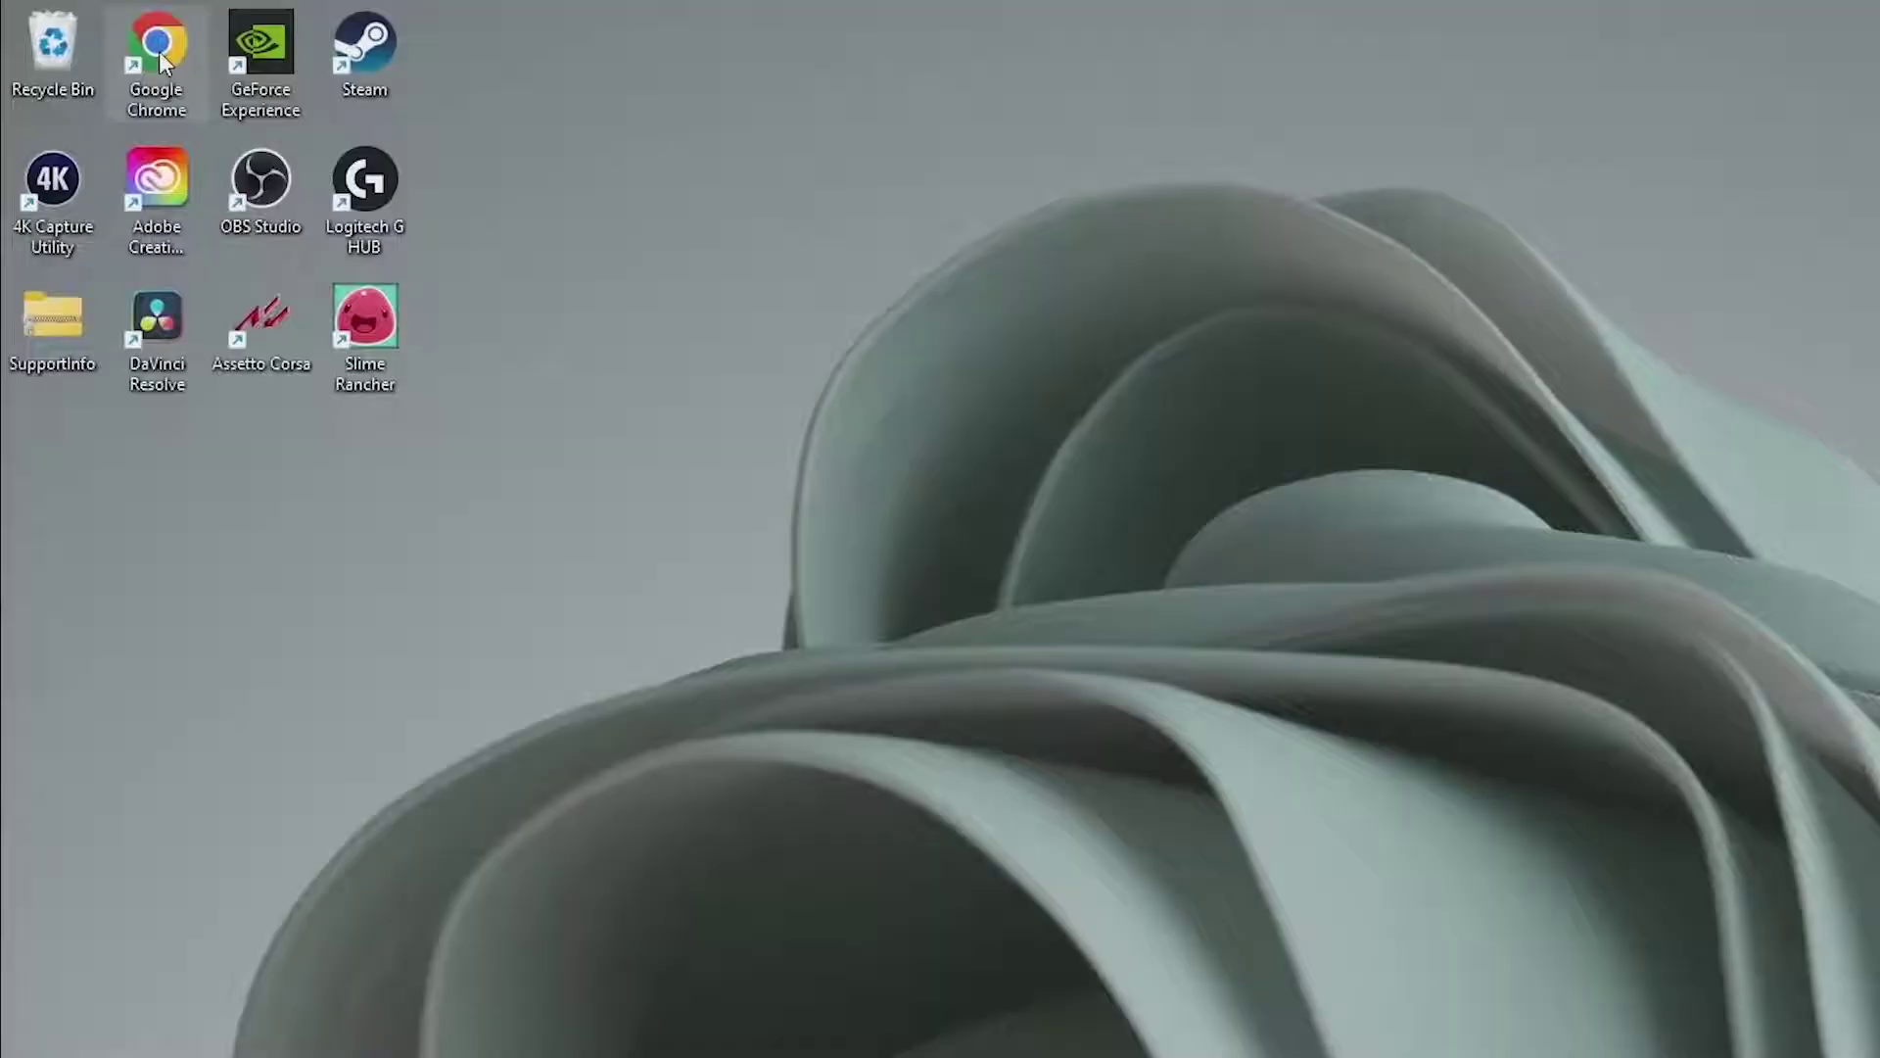
Launch Chrome, search for shopify.com, and open the official Shopify homepage
double_click(159, 52)
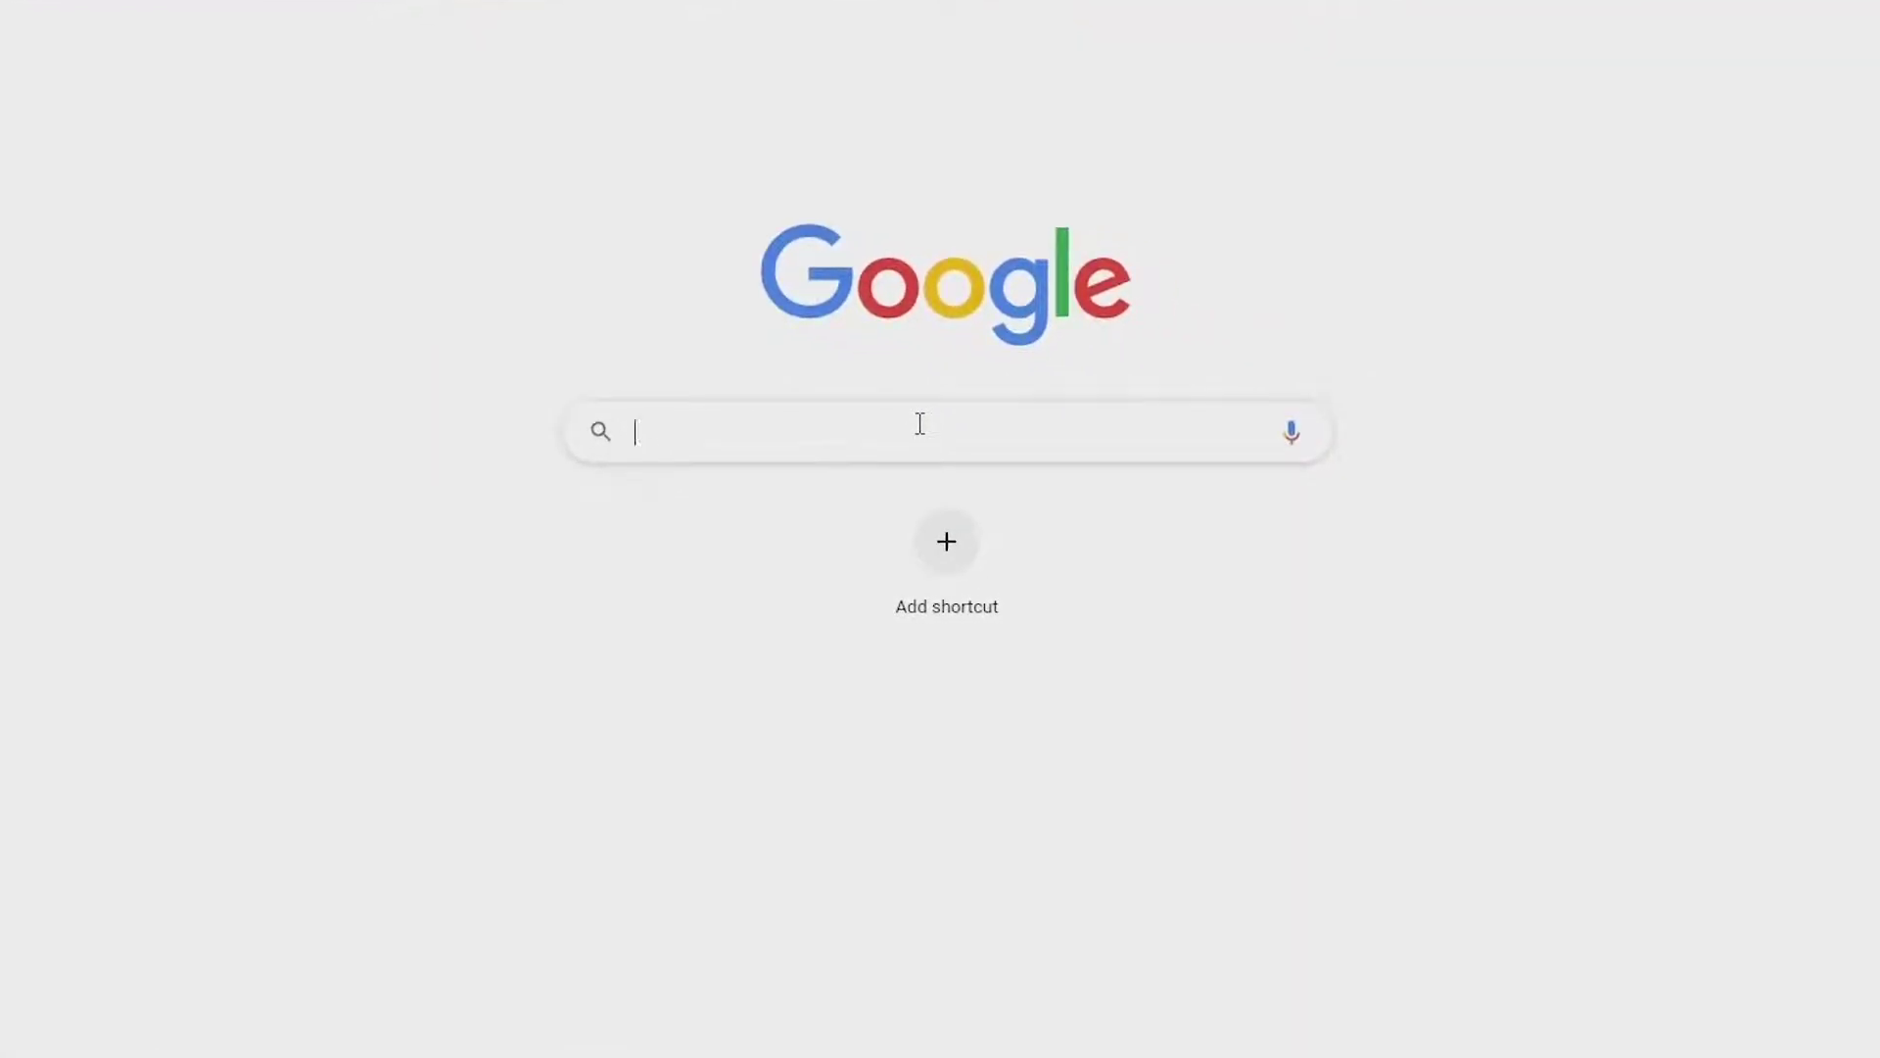
text(shopify)
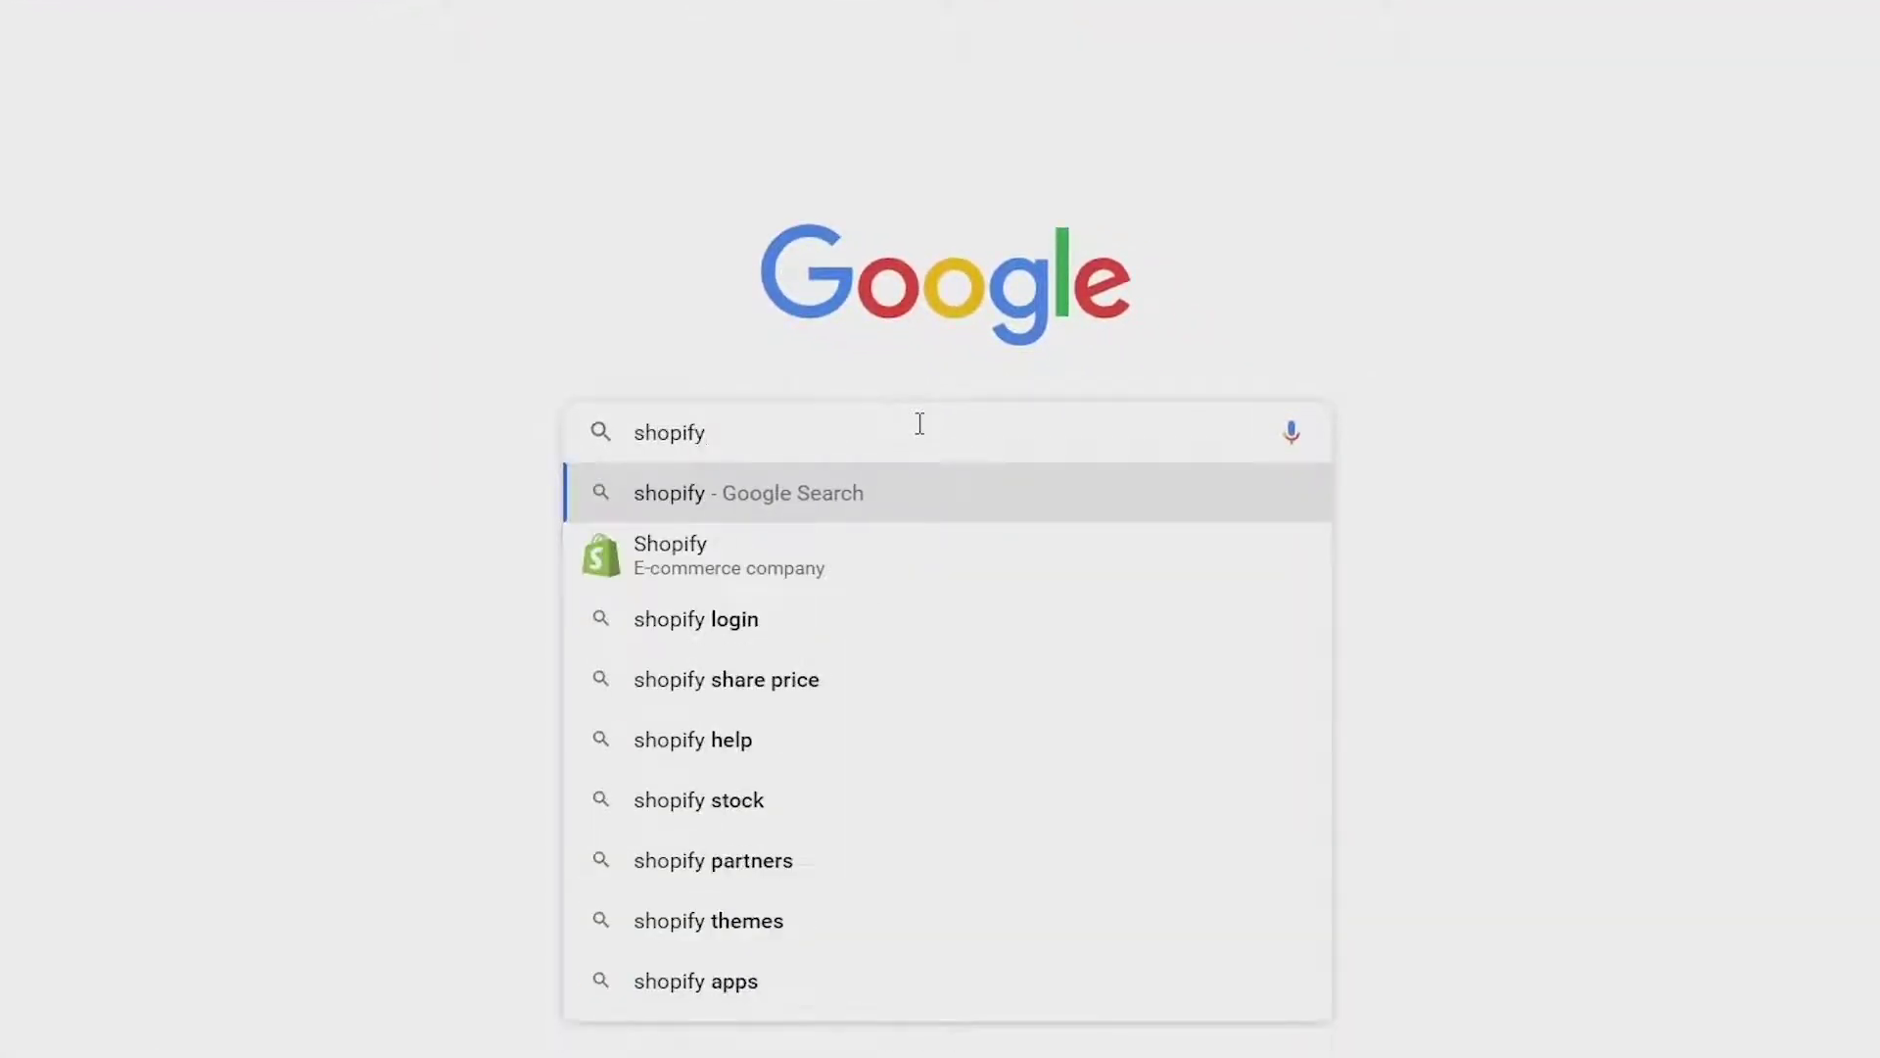
text(.com)
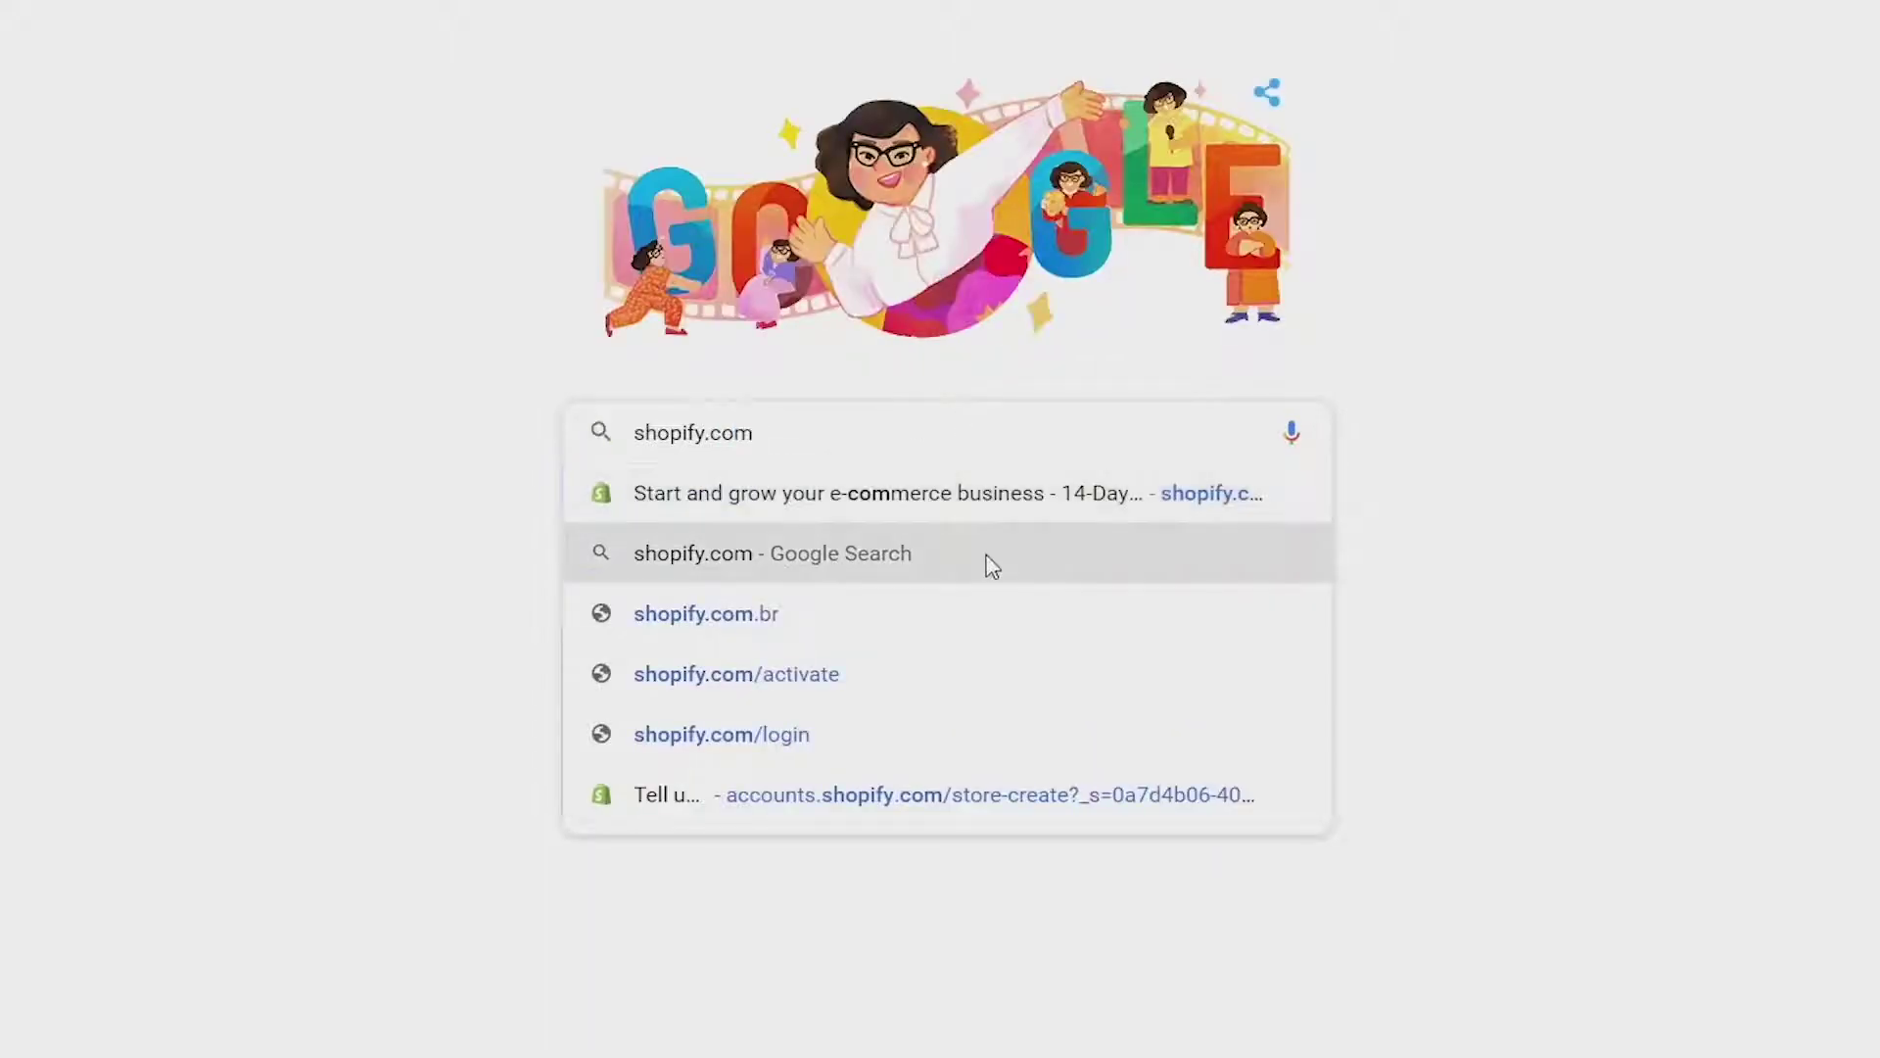
click(988, 566)
scroll(1355, 568, down, 2)
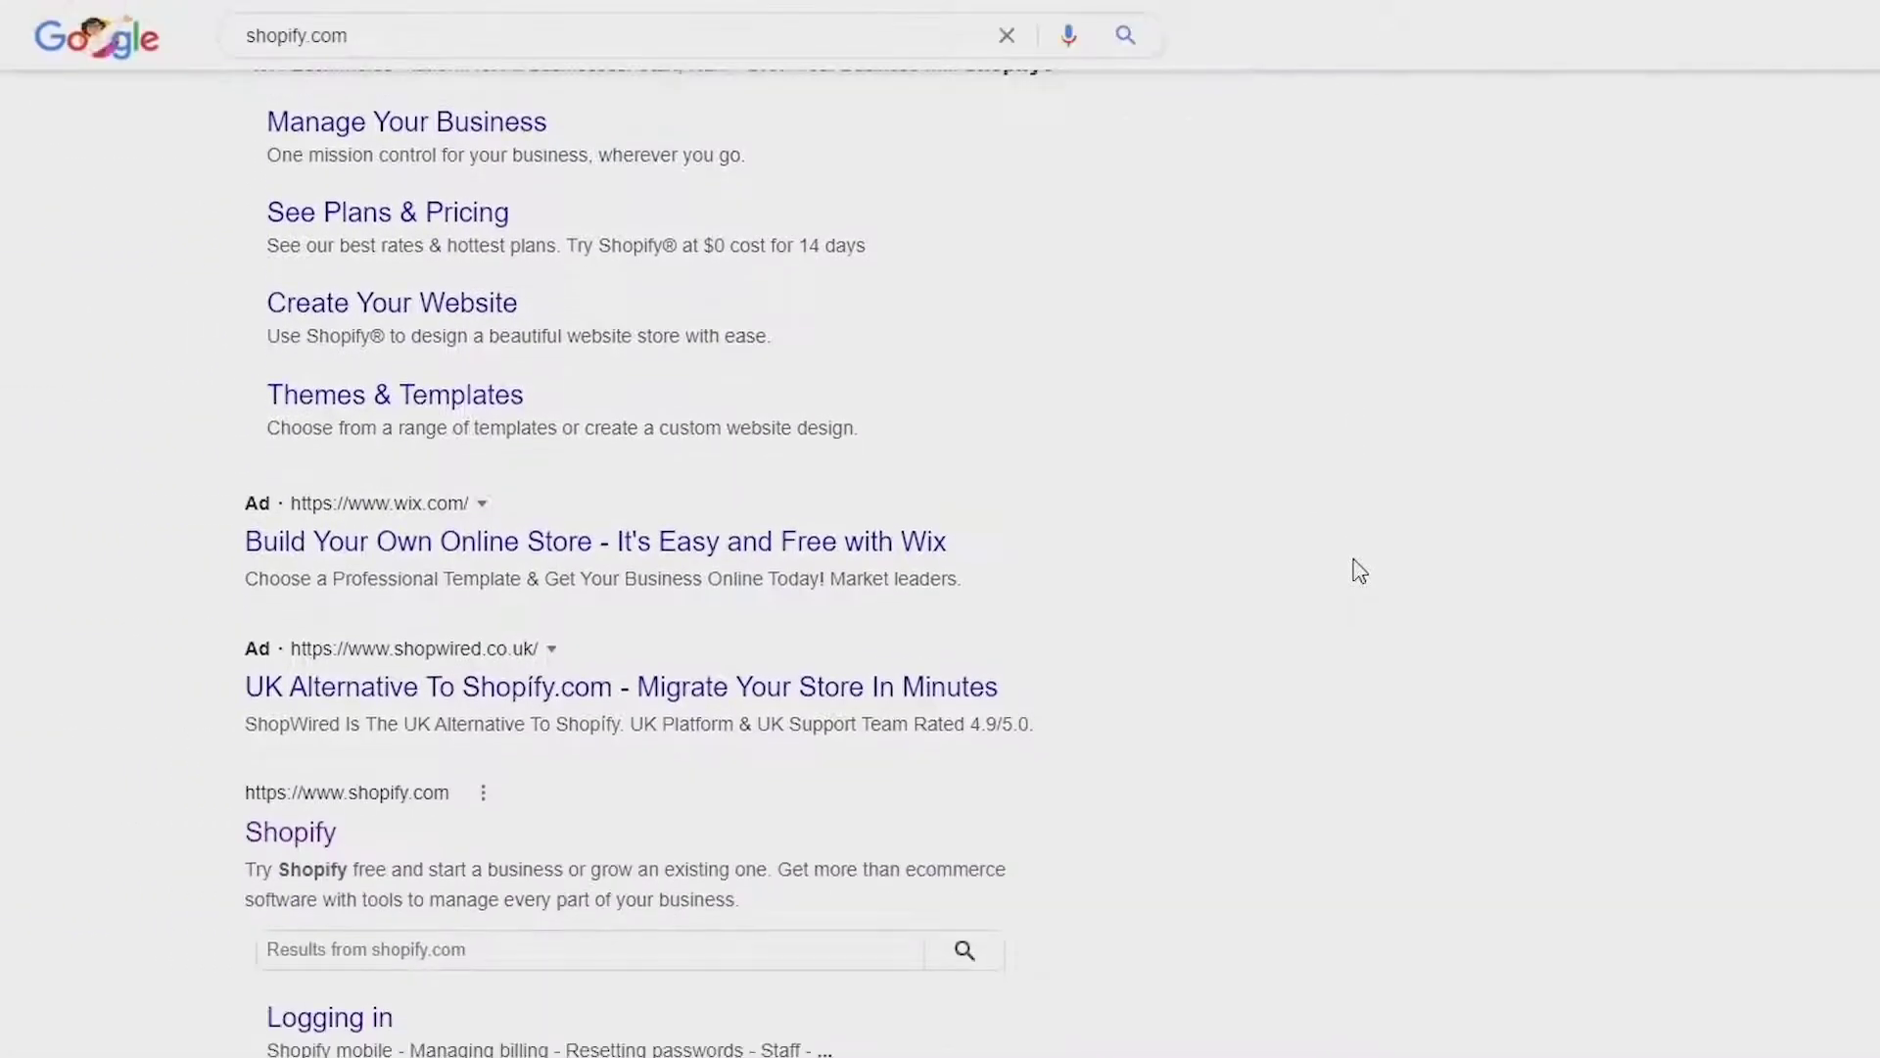
scroll(1356, 568, down, 2)
click(300, 562)
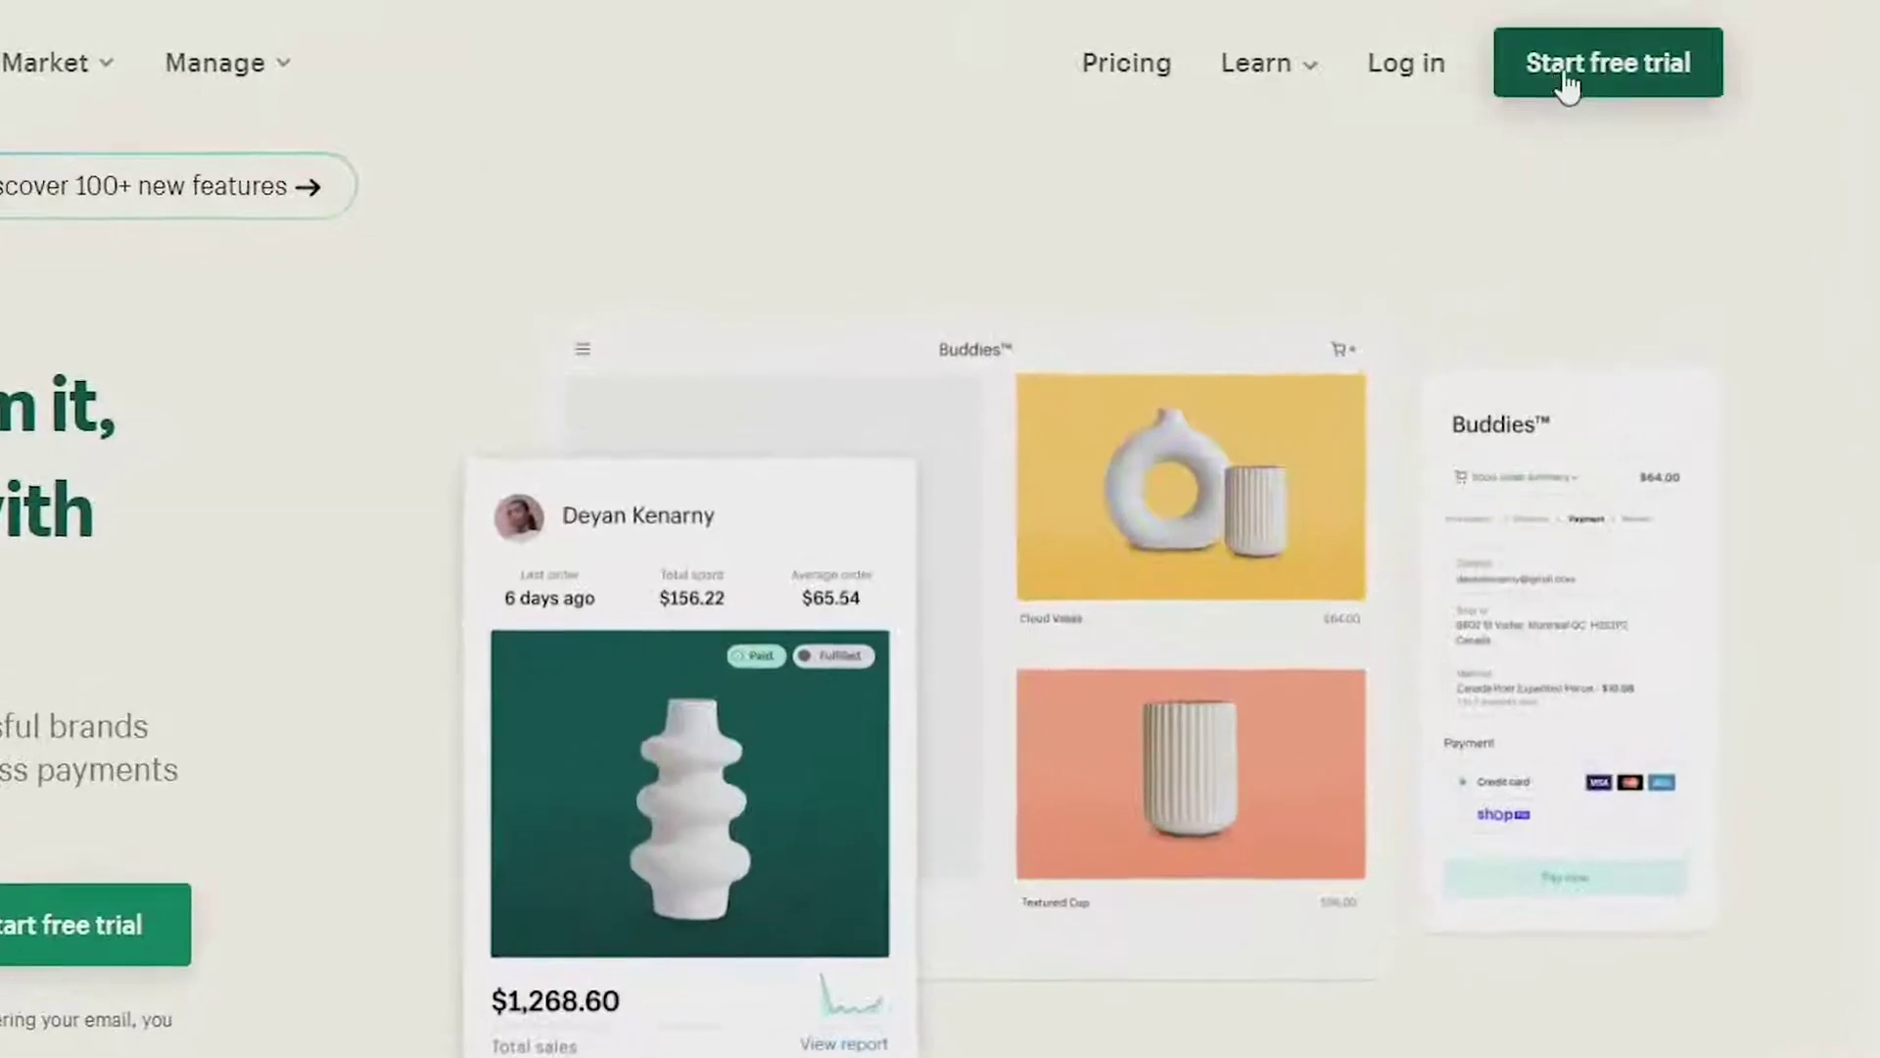
Start the Shopify free trial sign-up from the homepage
click(1598, 53)
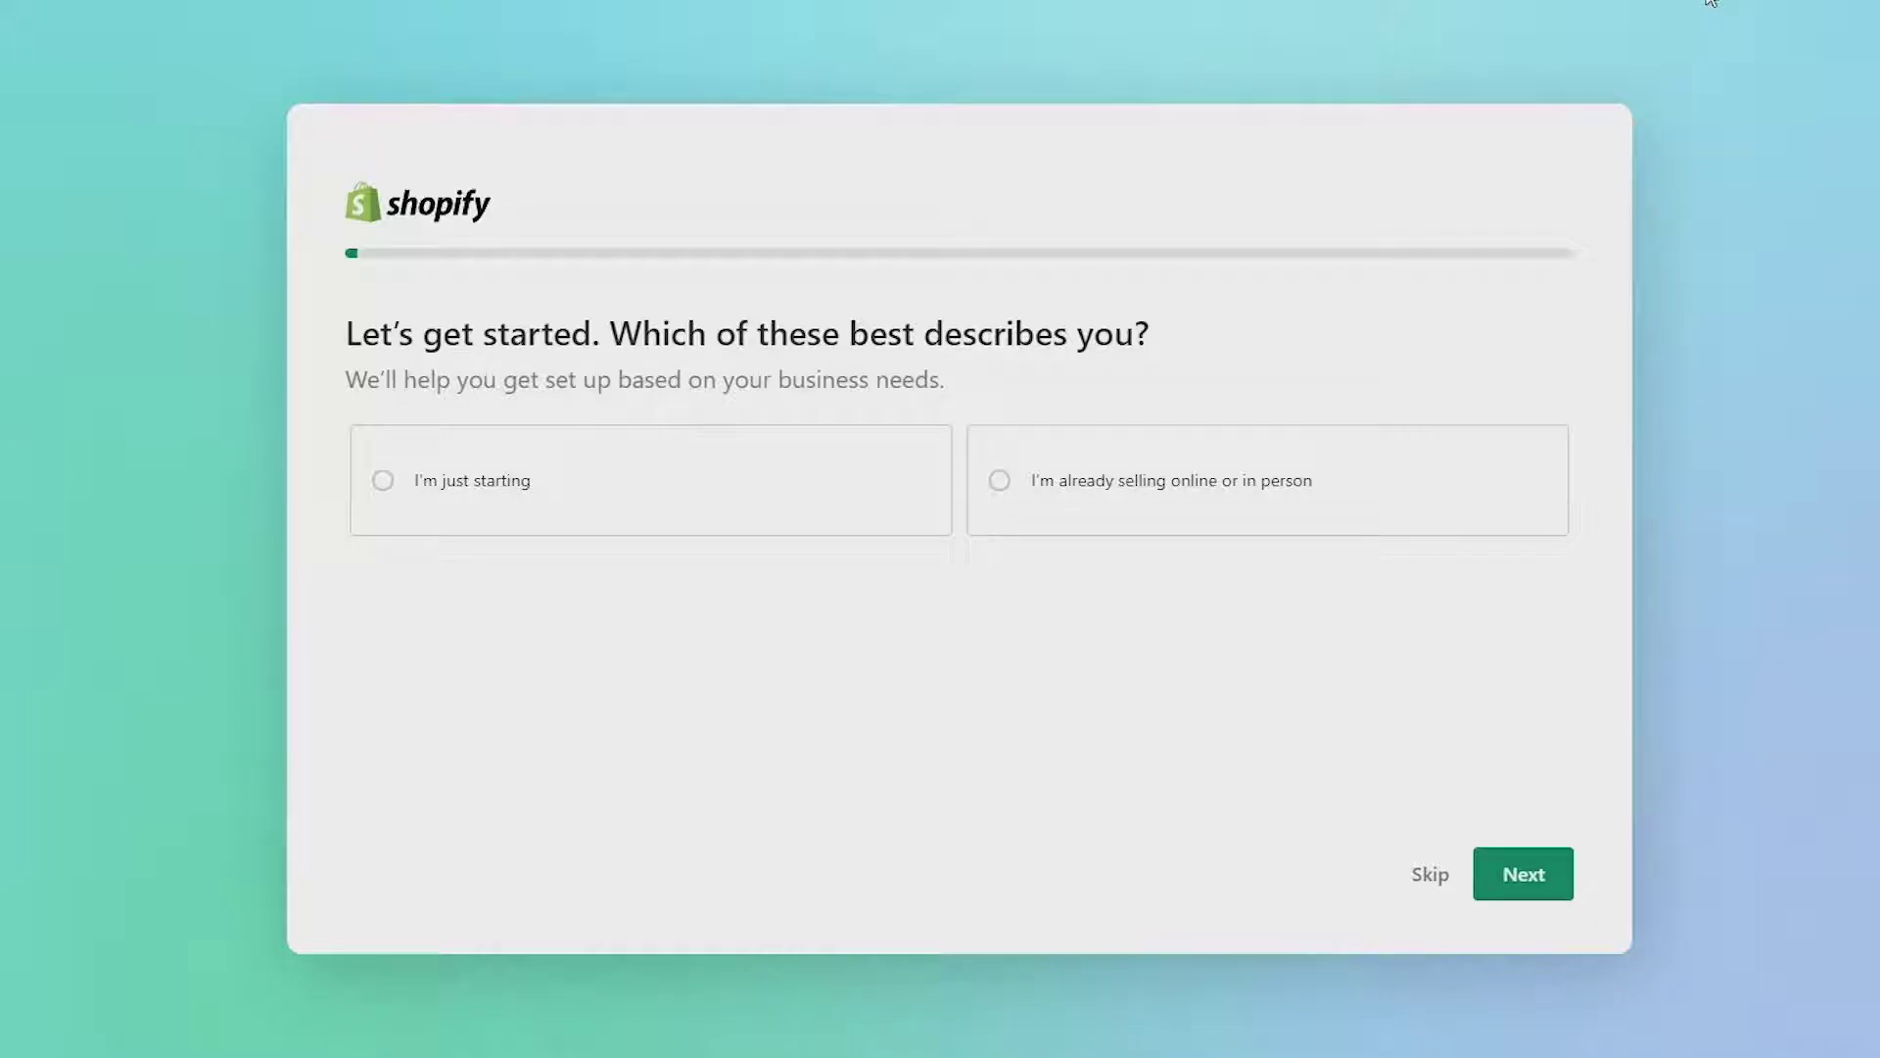
Skip the 'describes you', where-to-sell, and dropshipping questions
click(1425, 884)
click(1426, 884)
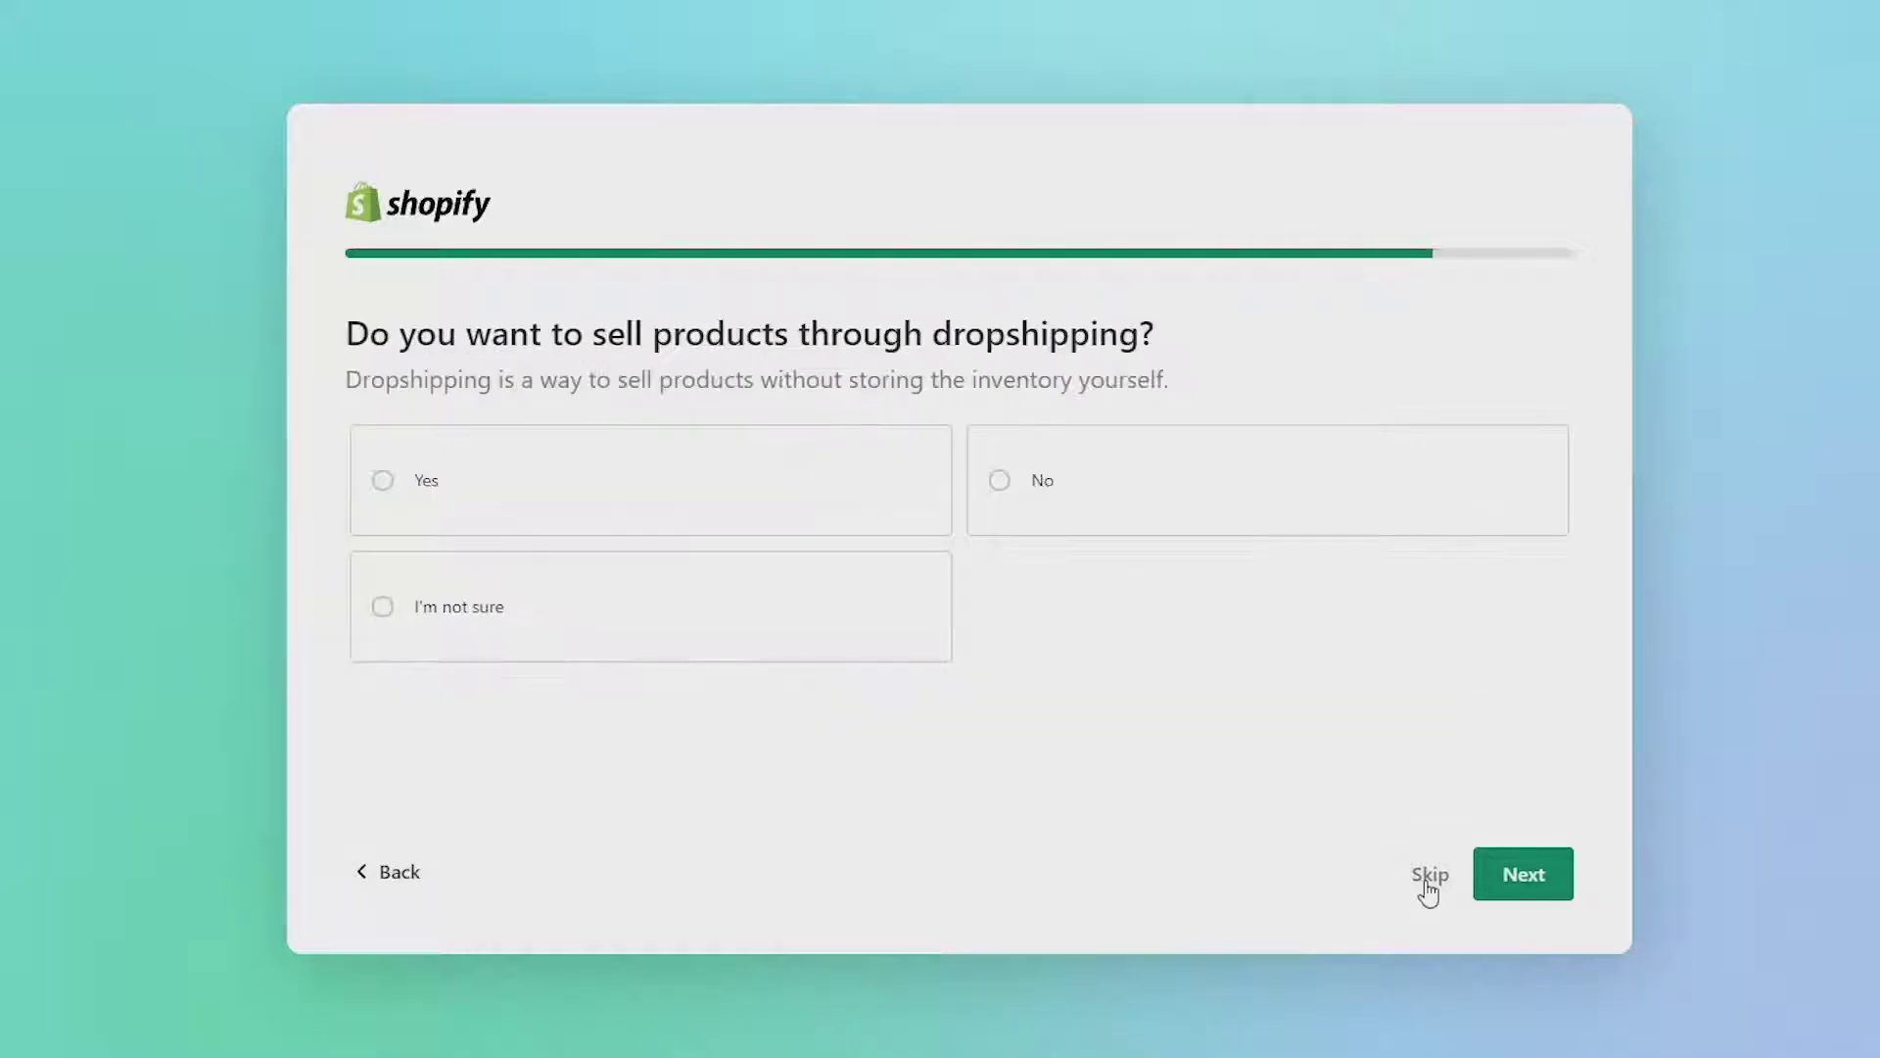
click(1426, 883)
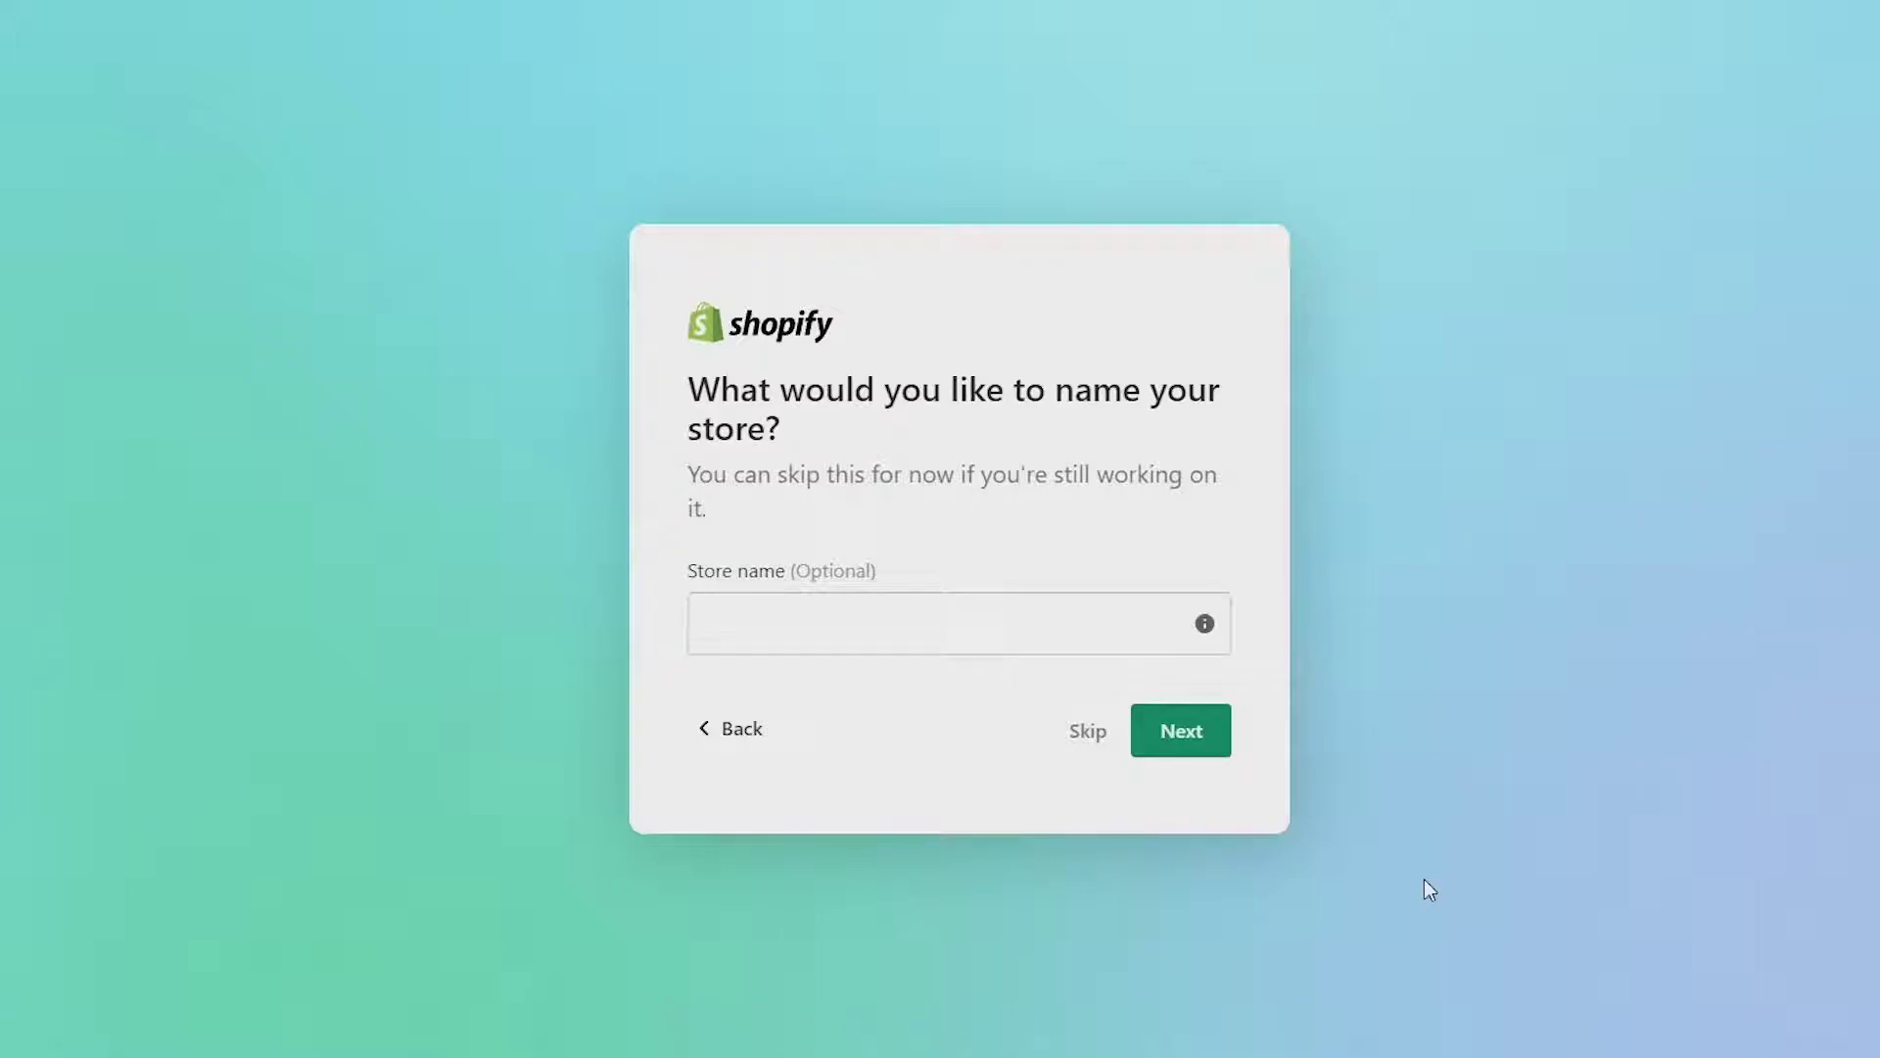
Name the store digitutyt and change its web address to digitutorials
click(951, 624)
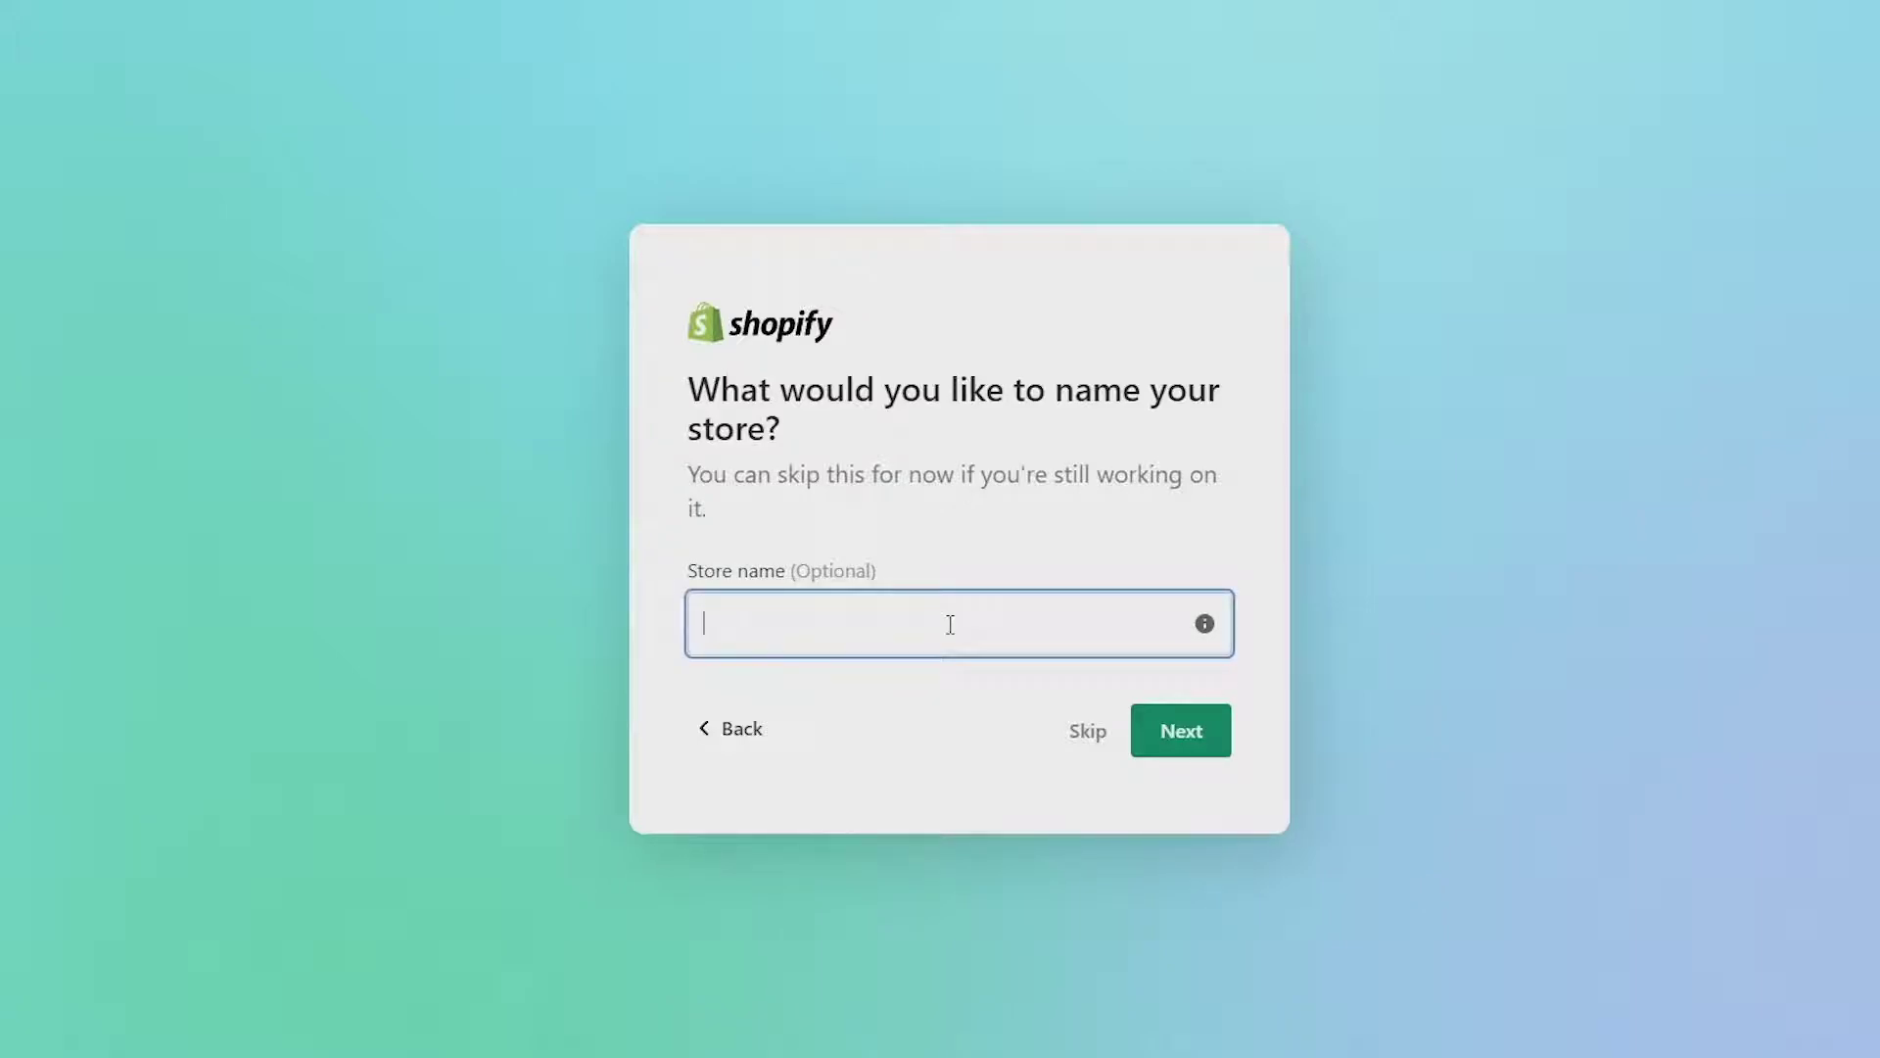
text(digitutyt)
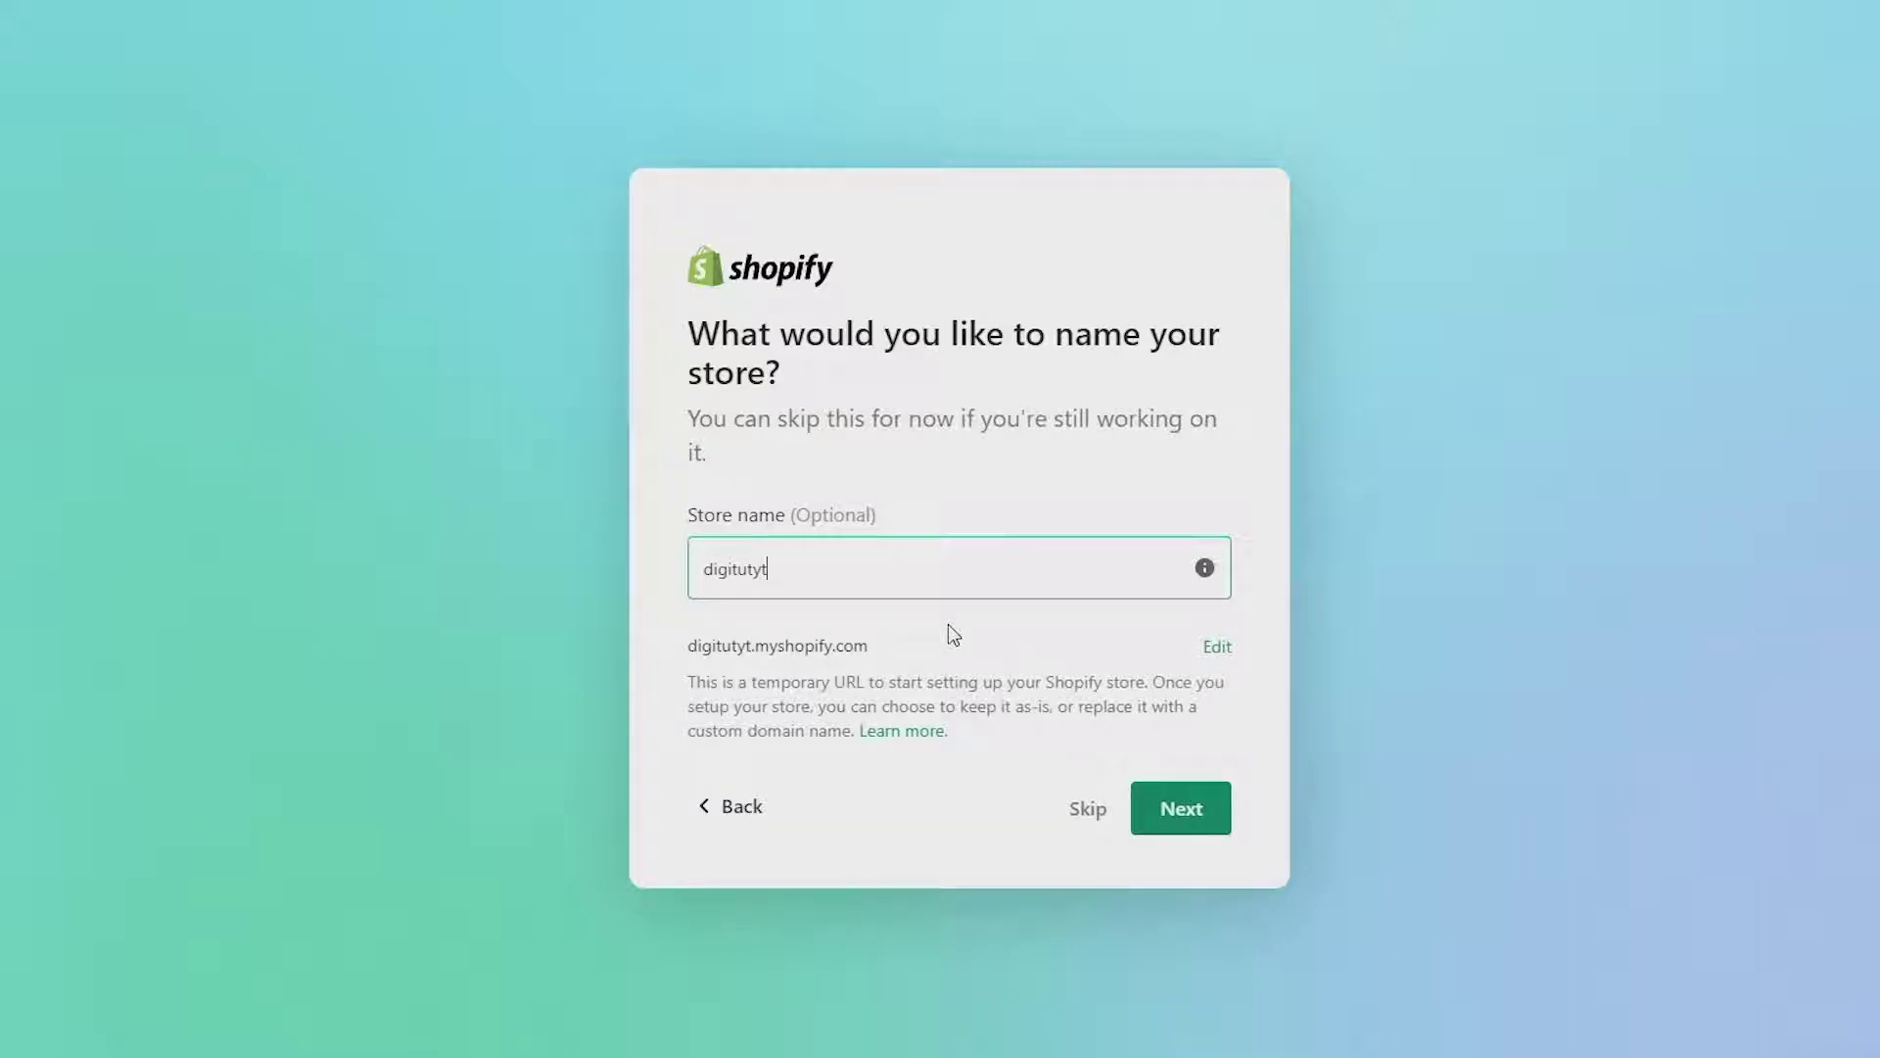
click(1196, 650)
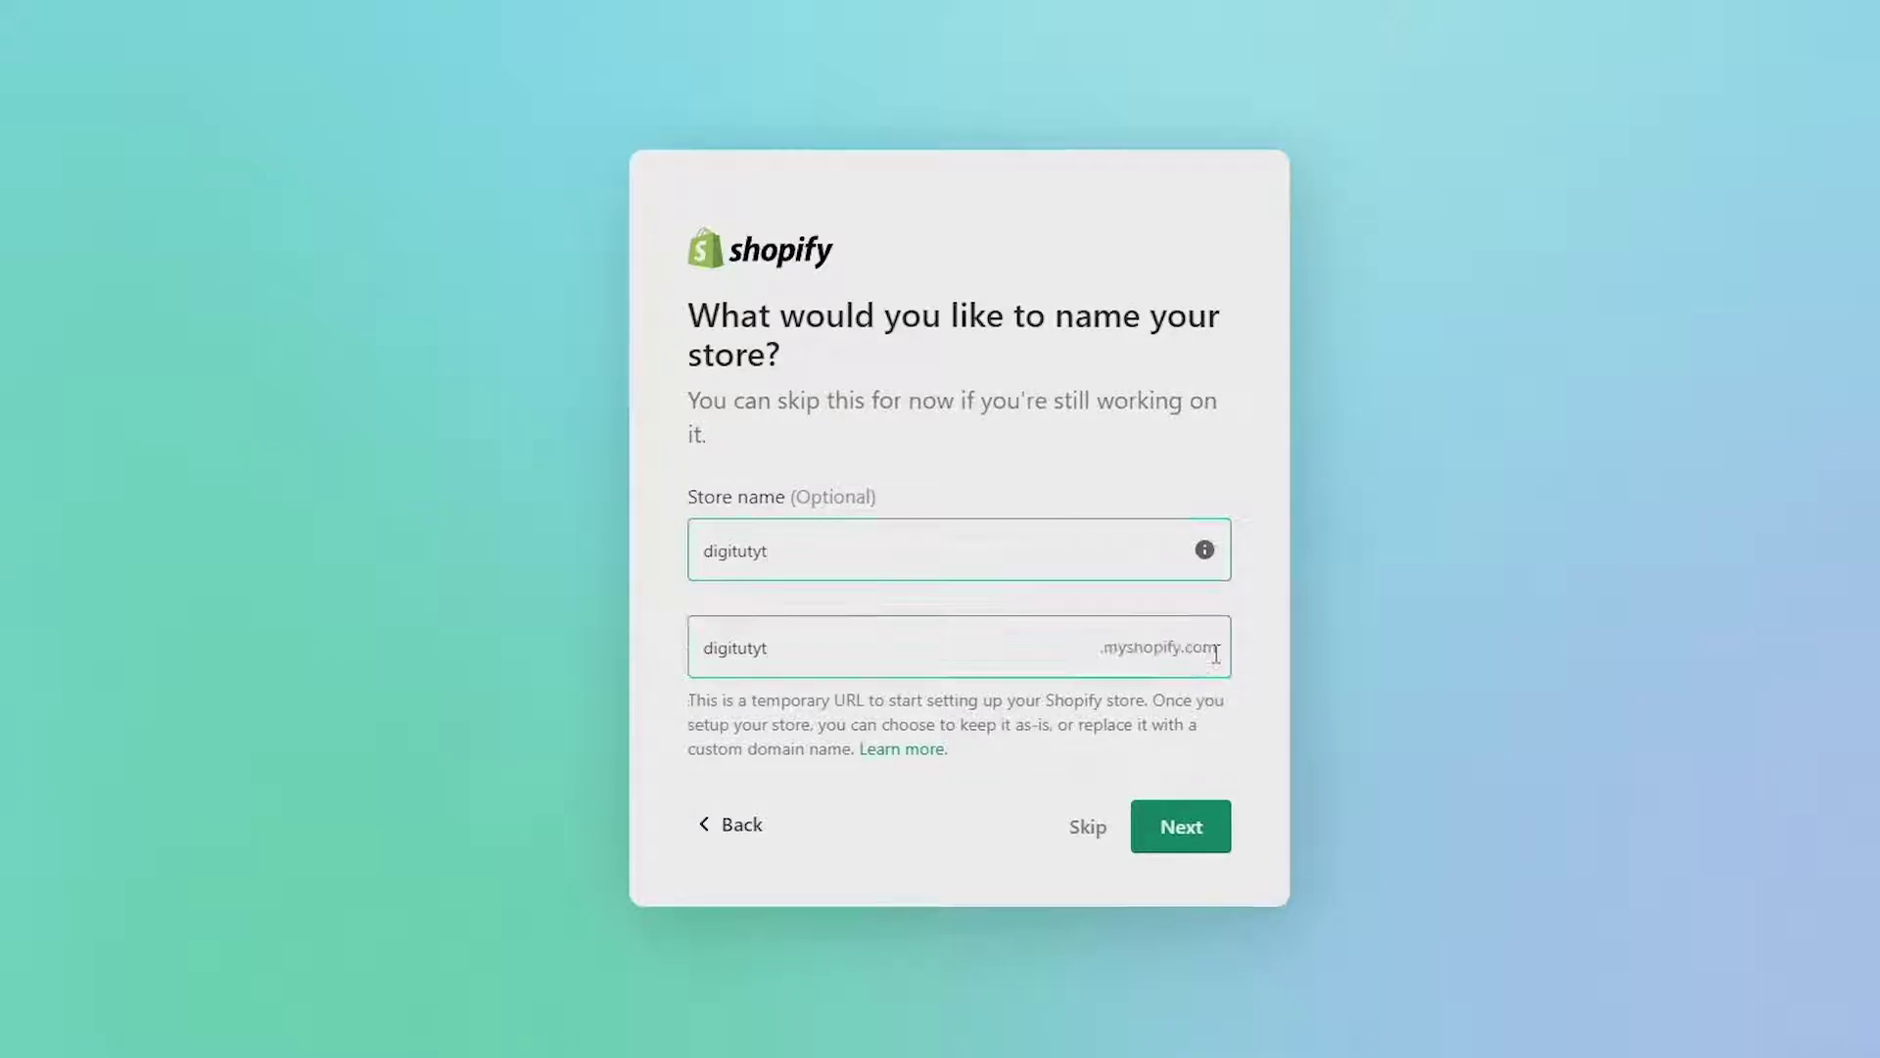
key(BackSpace)
key(BackSpace)
text(orials)
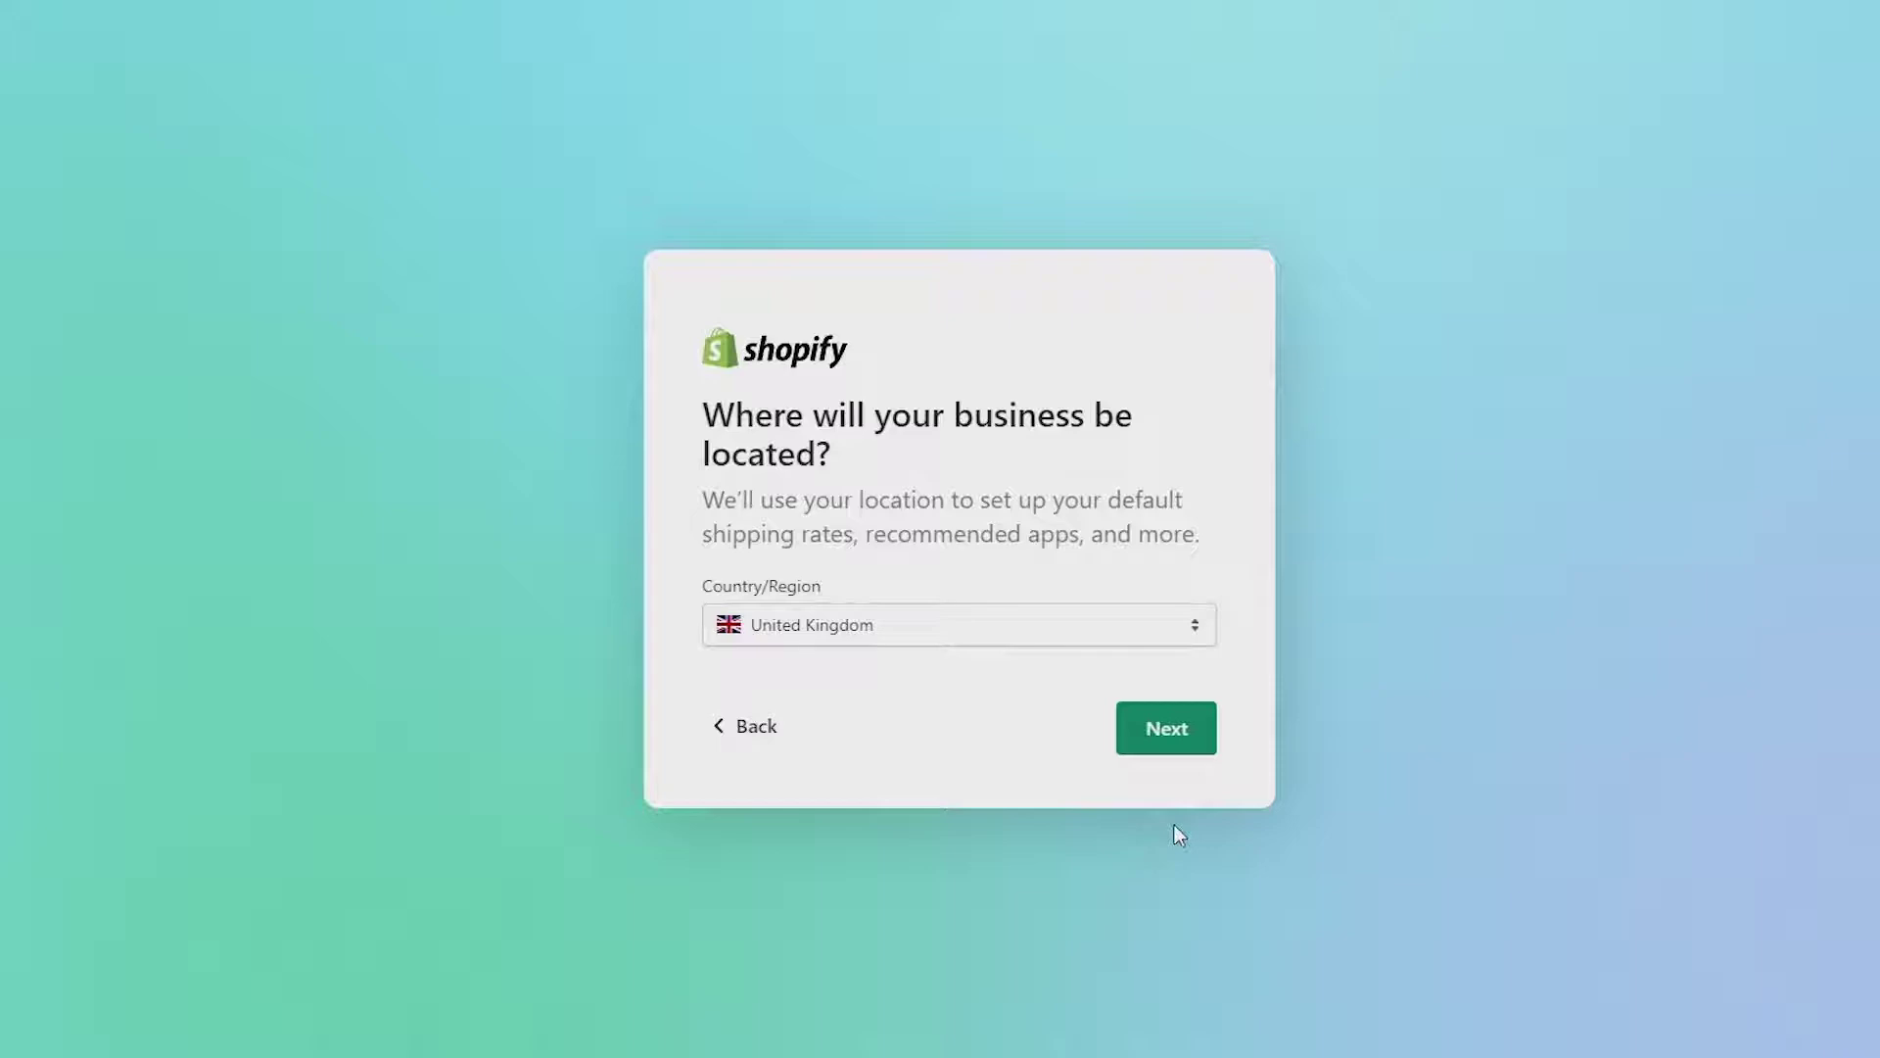
Keep United Kingdom as the business location and continue
click(1109, 629)
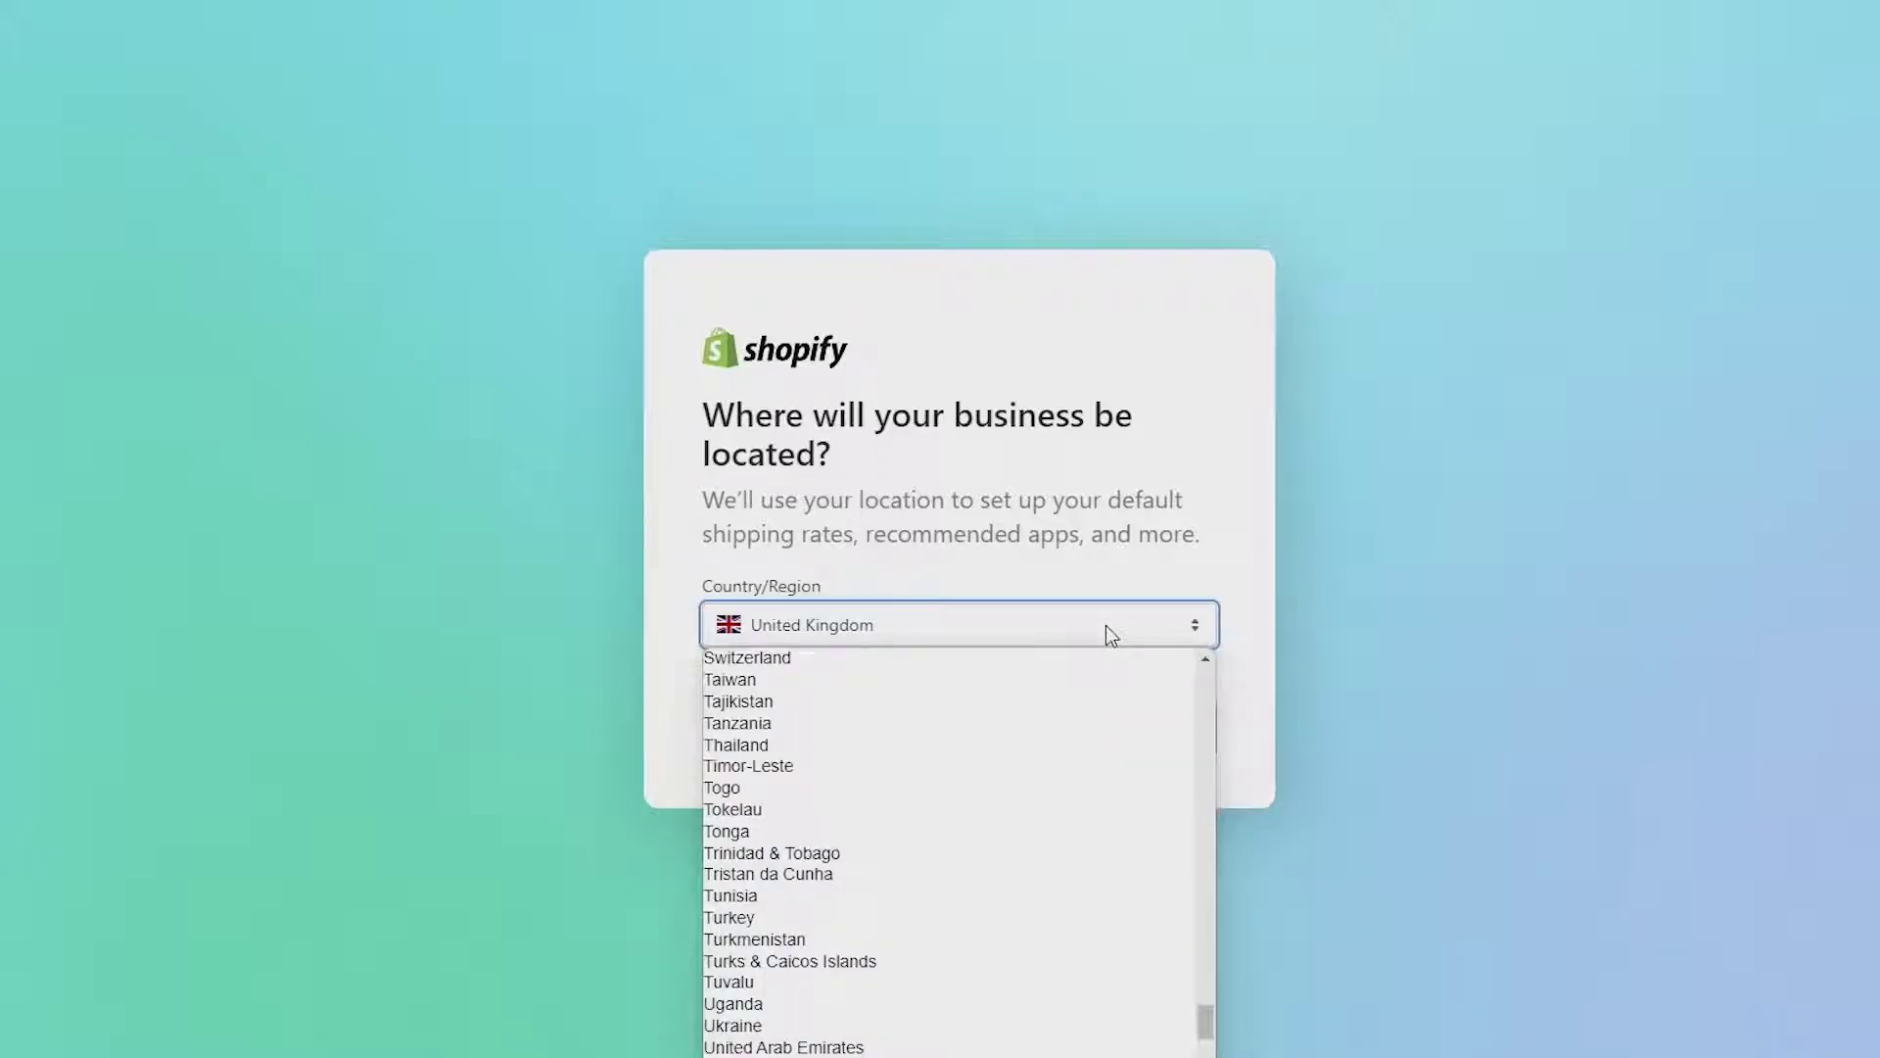
click(1244, 695)
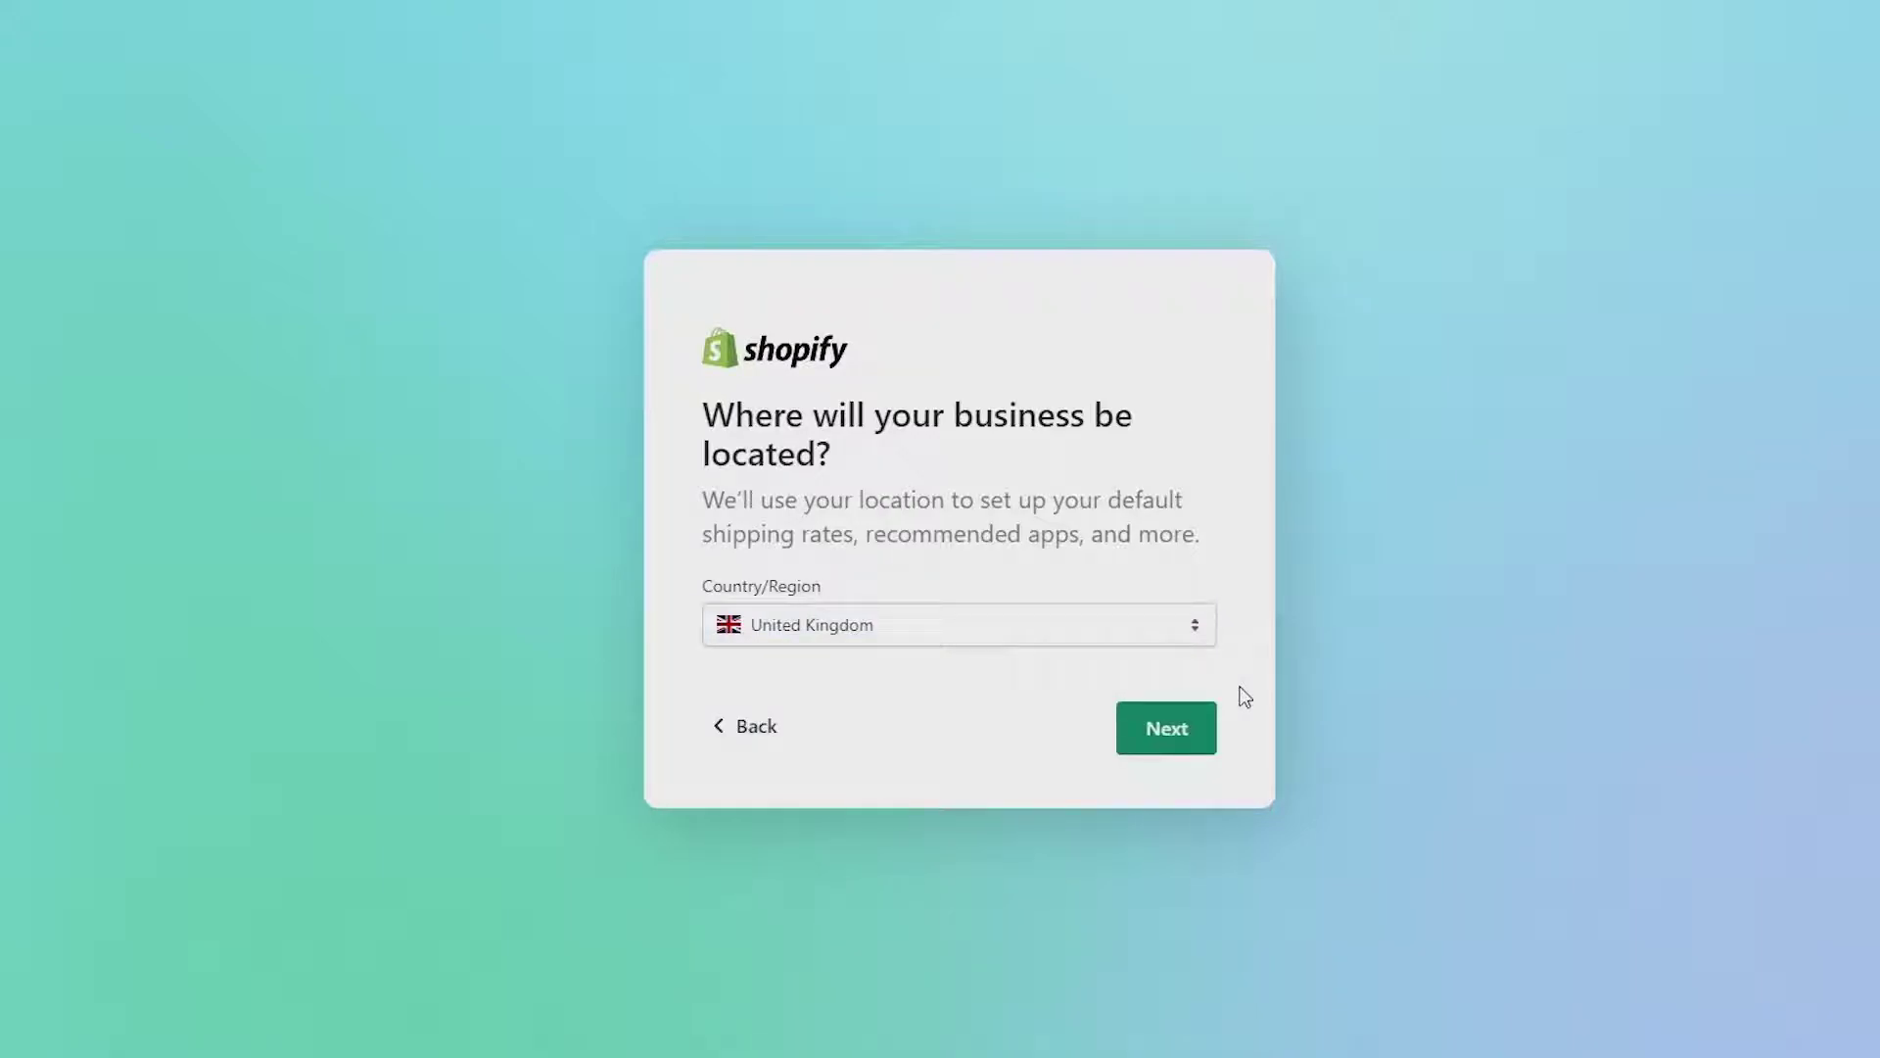
click(1165, 736)
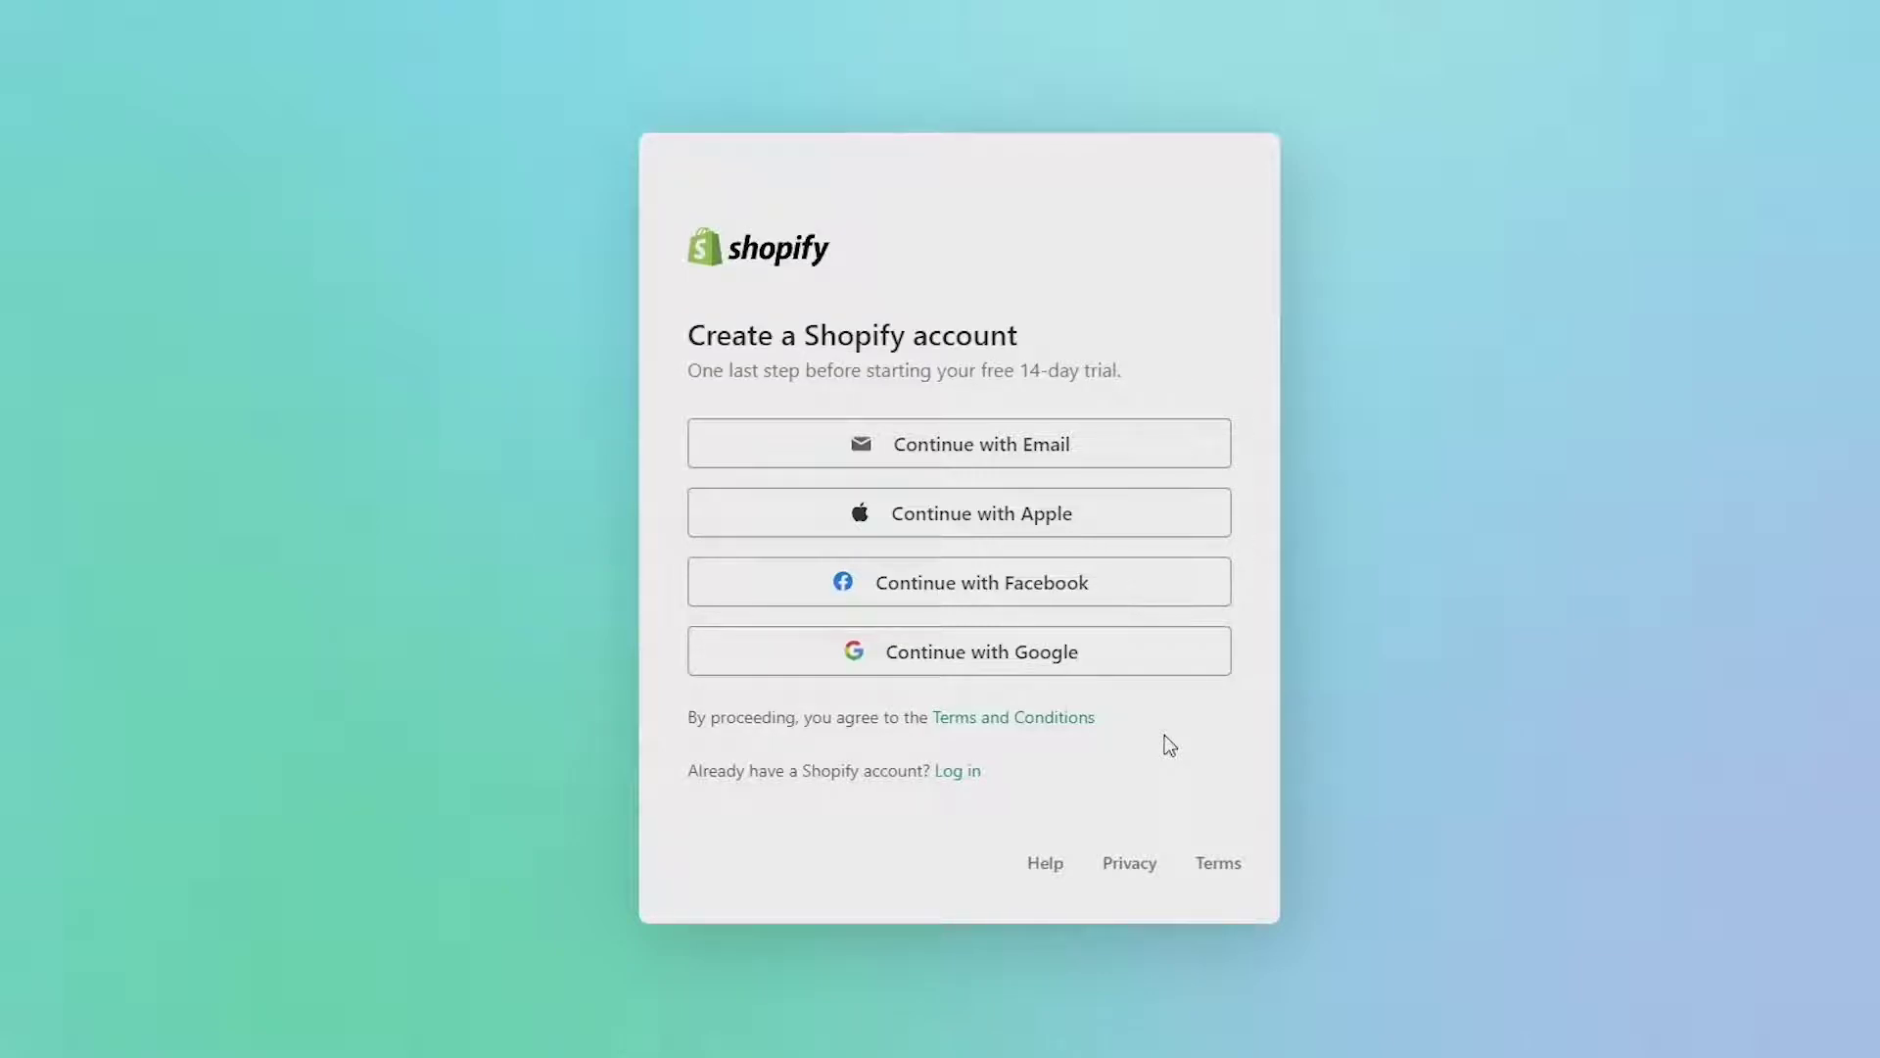
Sign up with an email address and password to create the Shopify account
click(1107, 449)
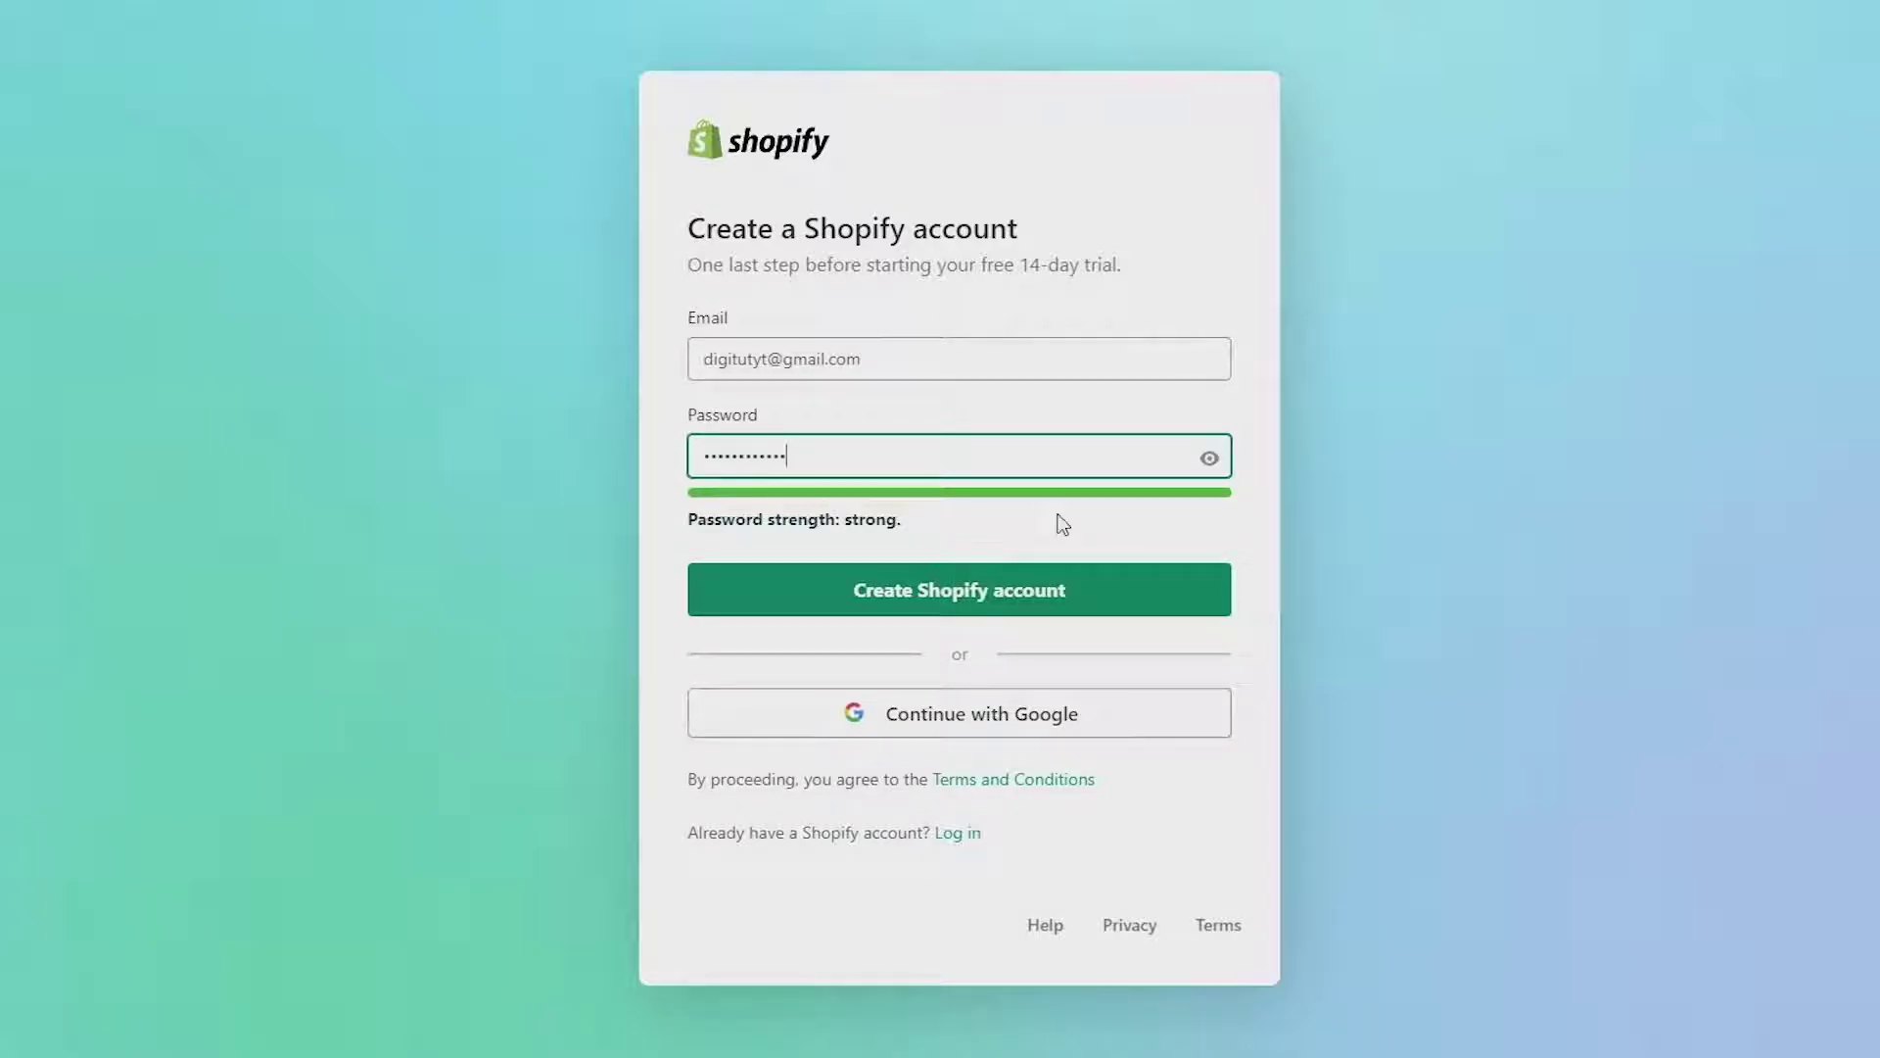
click(1111, 605)
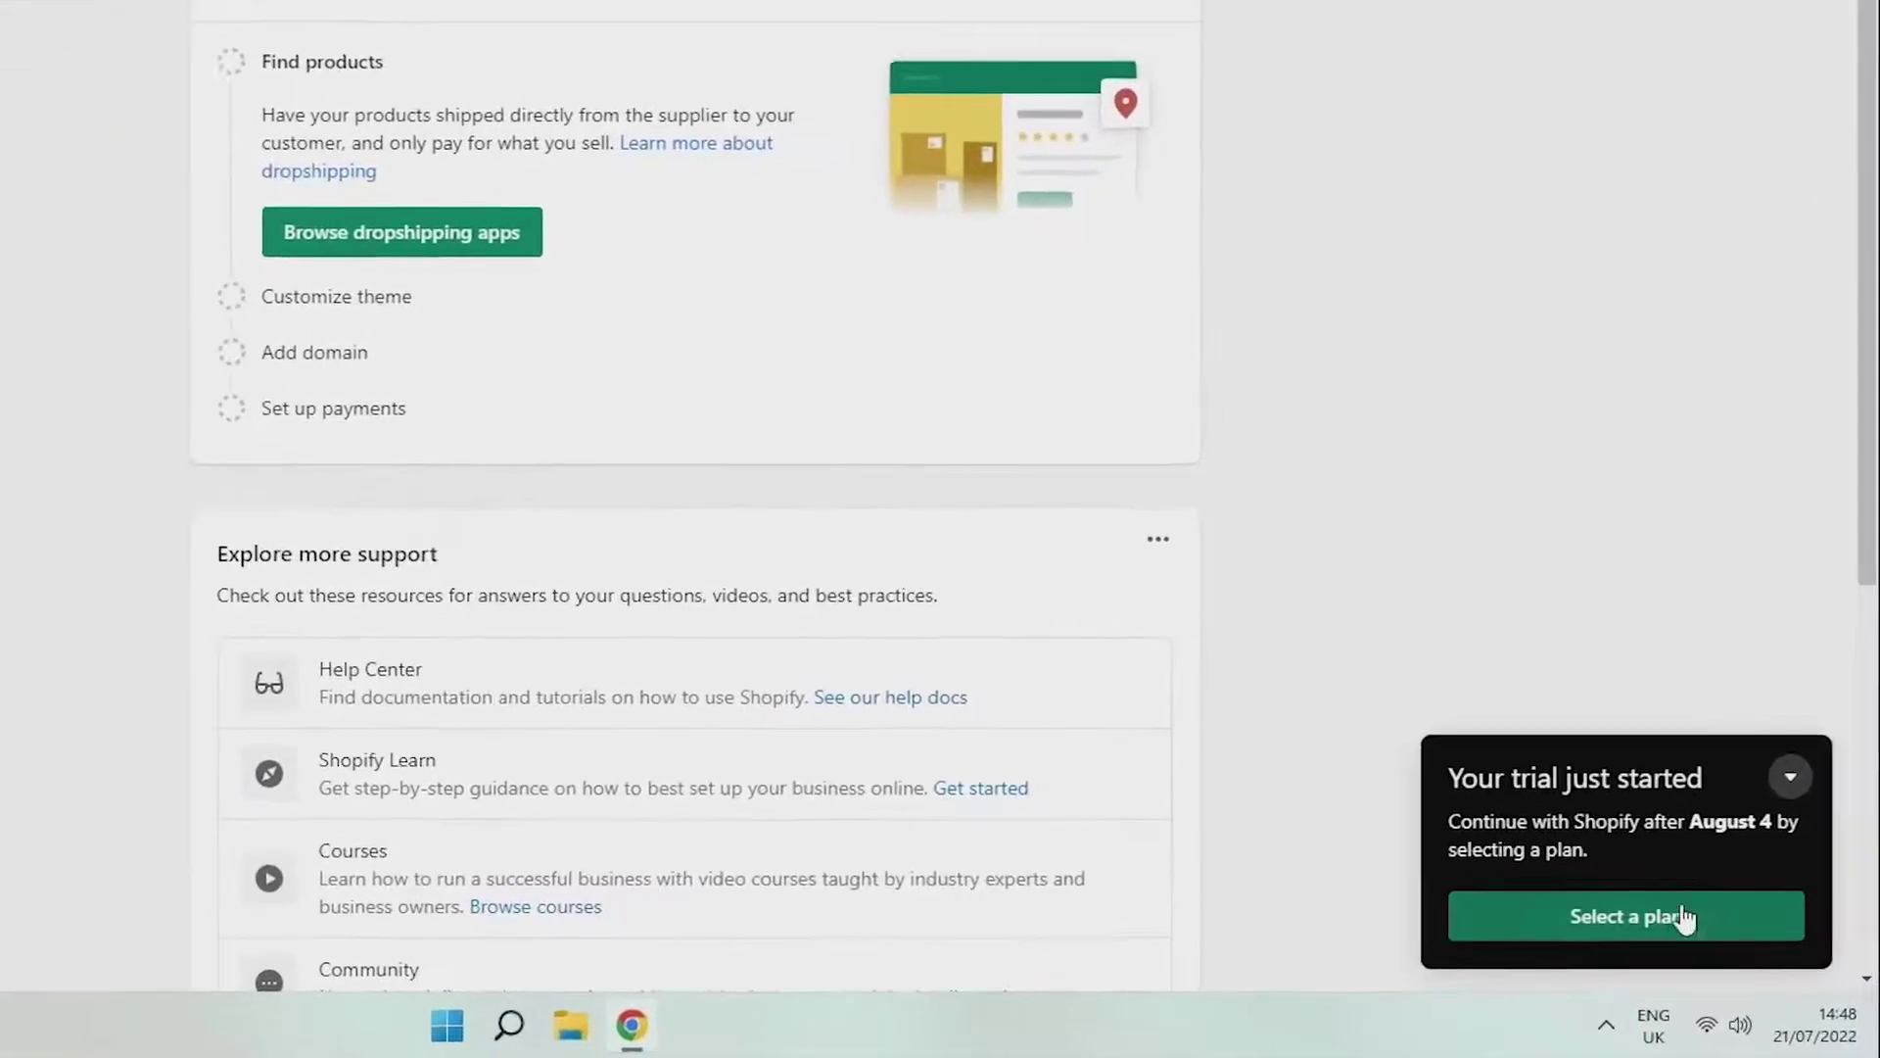
Show the Basic (£17), Shopify (£44), and Advanced (£230.42) plans from the trial popup
click(1719, 956)
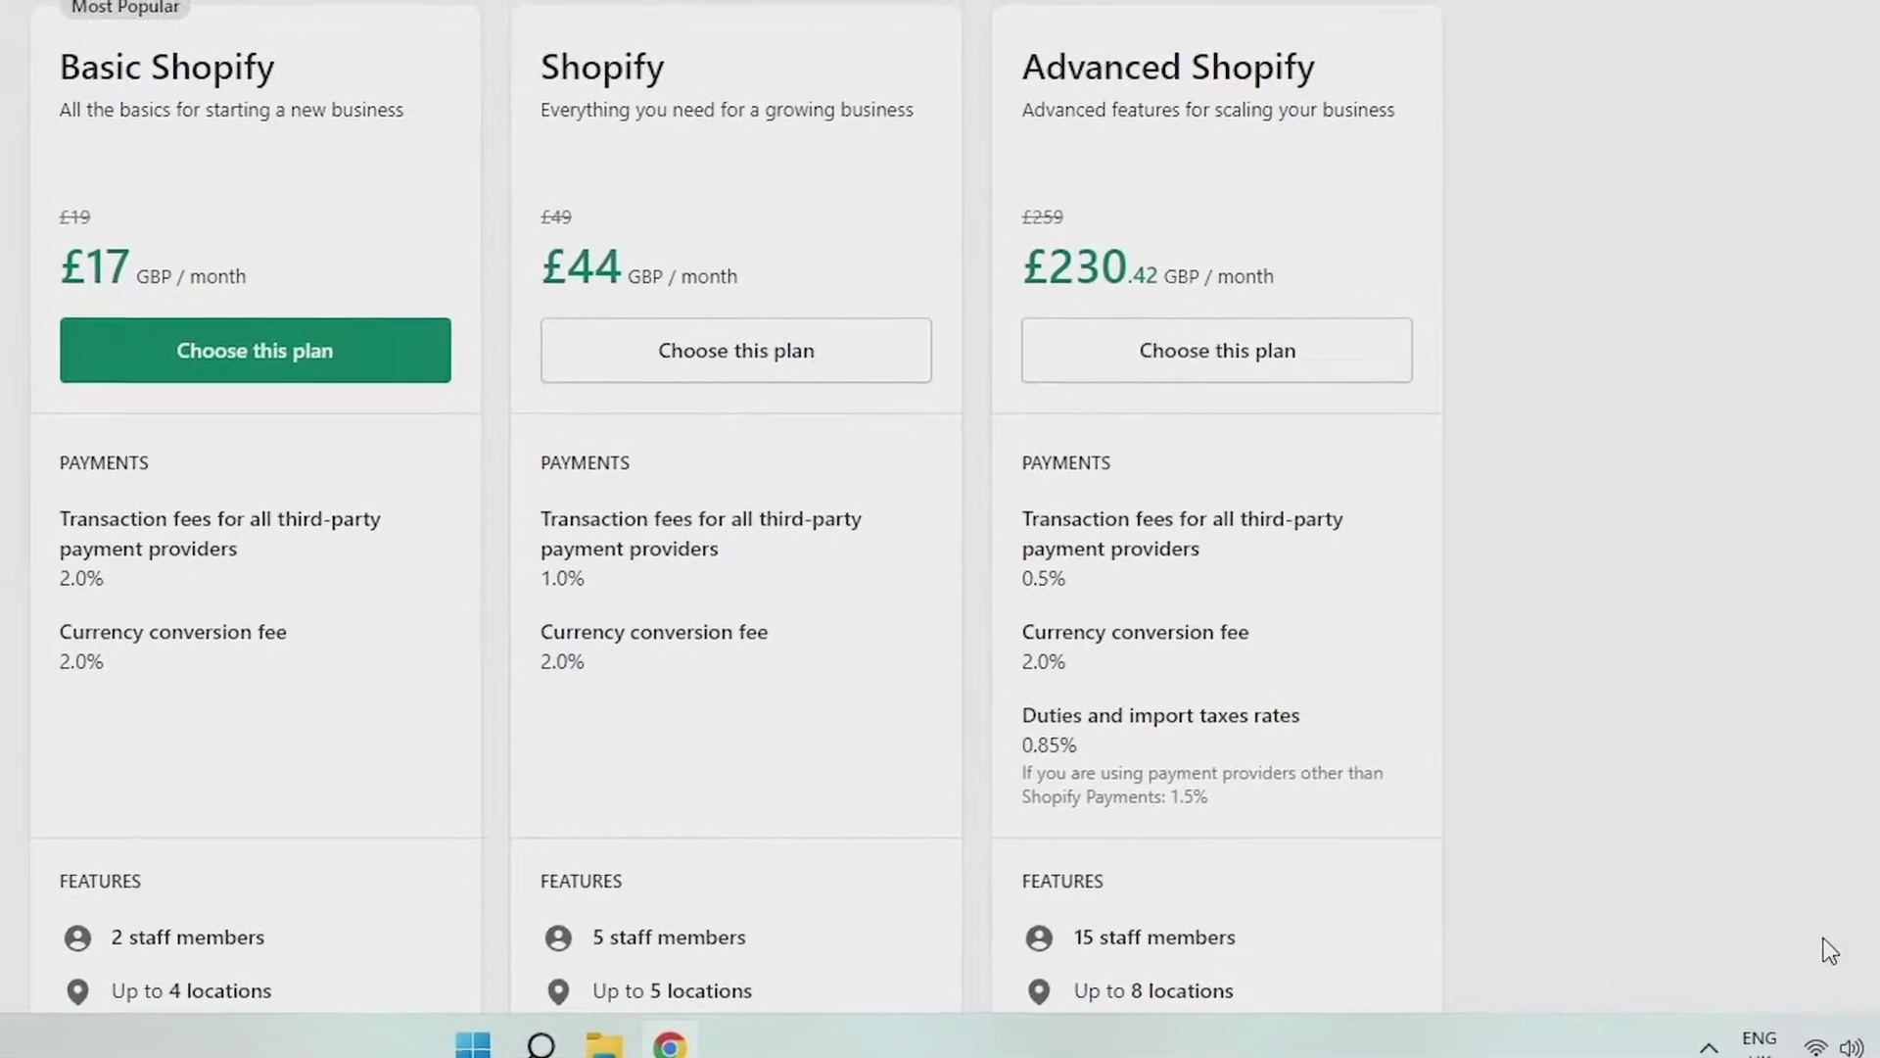